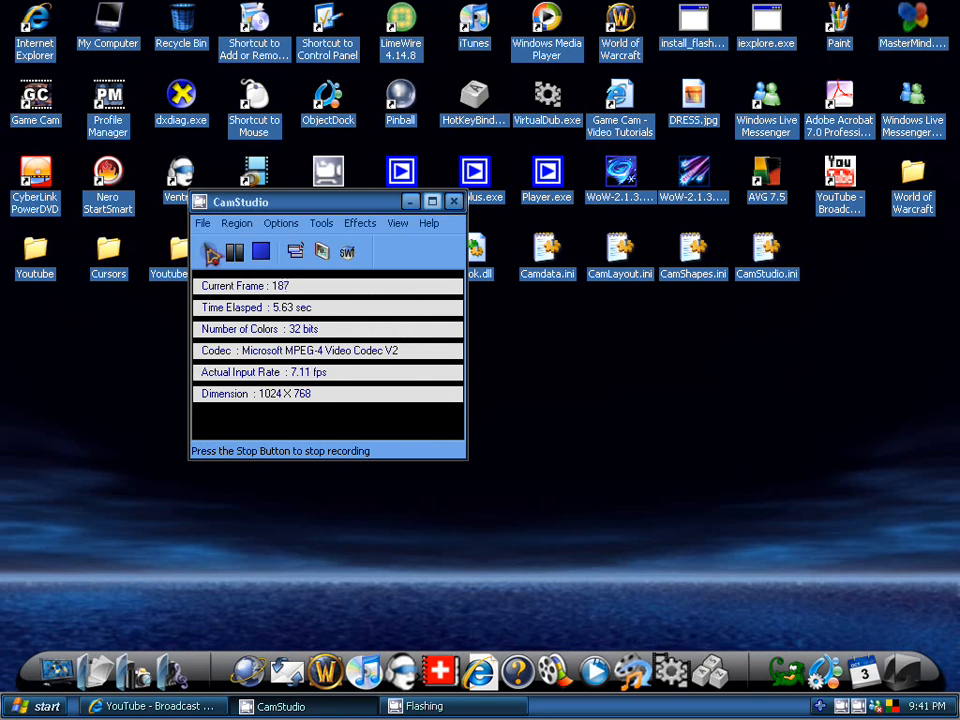
- Minimize the CamStudio recorder and bring up the Start menu
{"action": "left_click", "coordinate": [410, 202]}
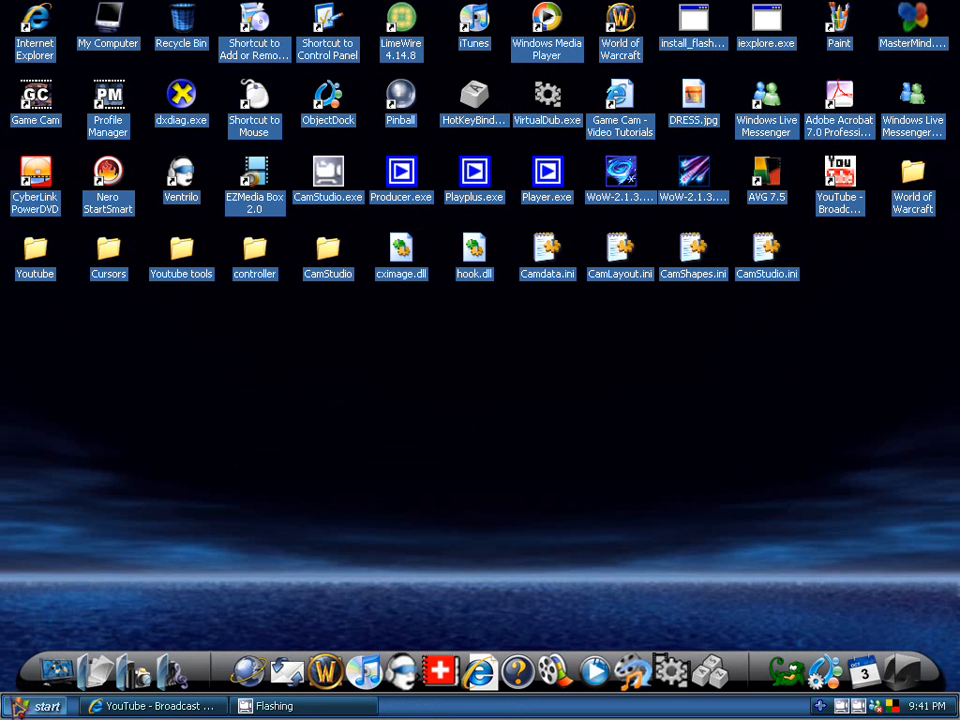
{"action": "left_click", "coordinate": [40, 706]}
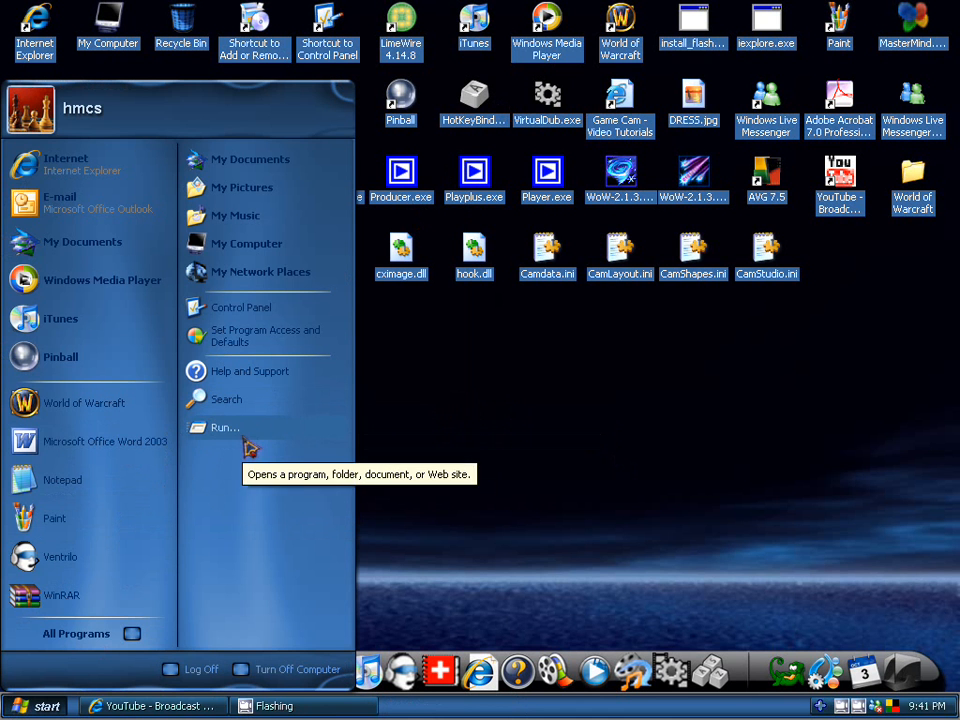
- Launch msconfig from the Run dialog to reach the System Configuration Utility
{"action": "left_click", "coordinate": [235, 427]}
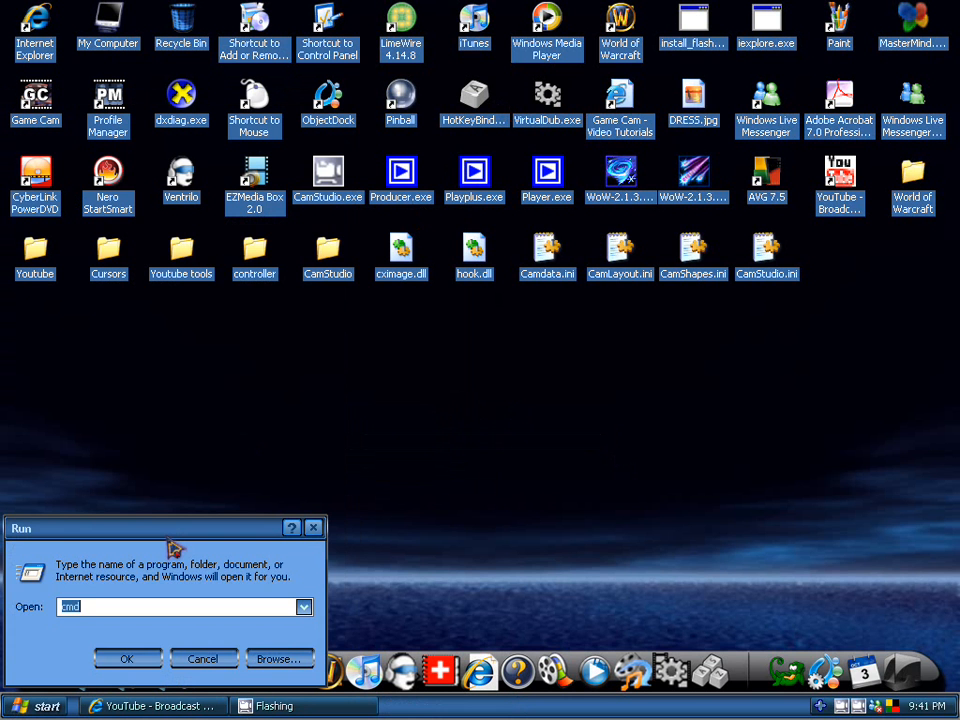
{"action": "type", "text": "msconf"}
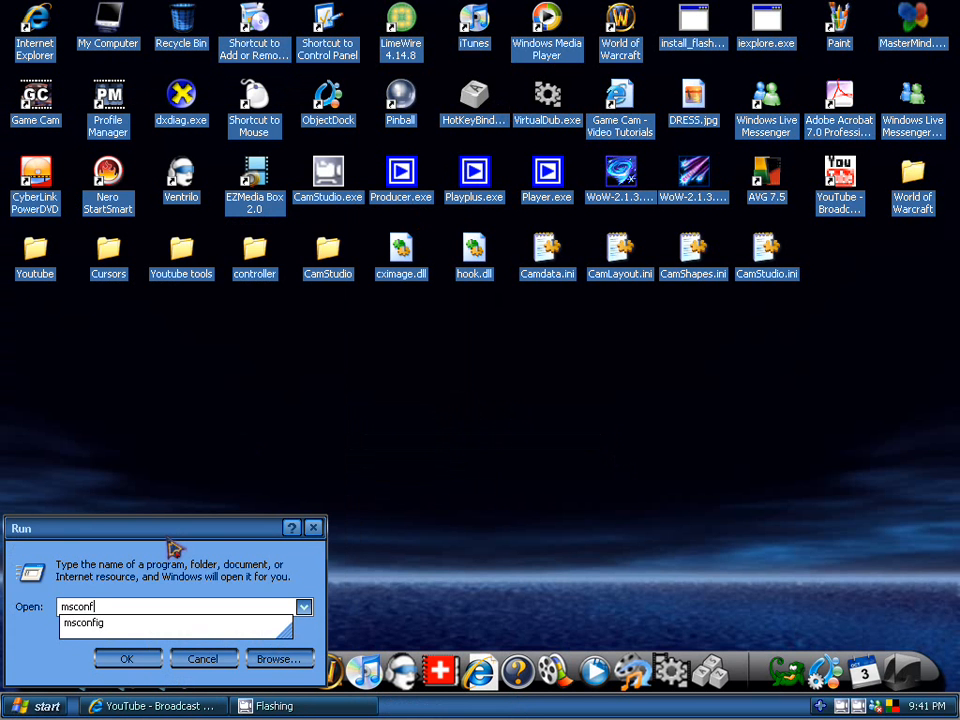
{"action": "type", "text": "ig"}
{"action": "key", "text": "Return"}
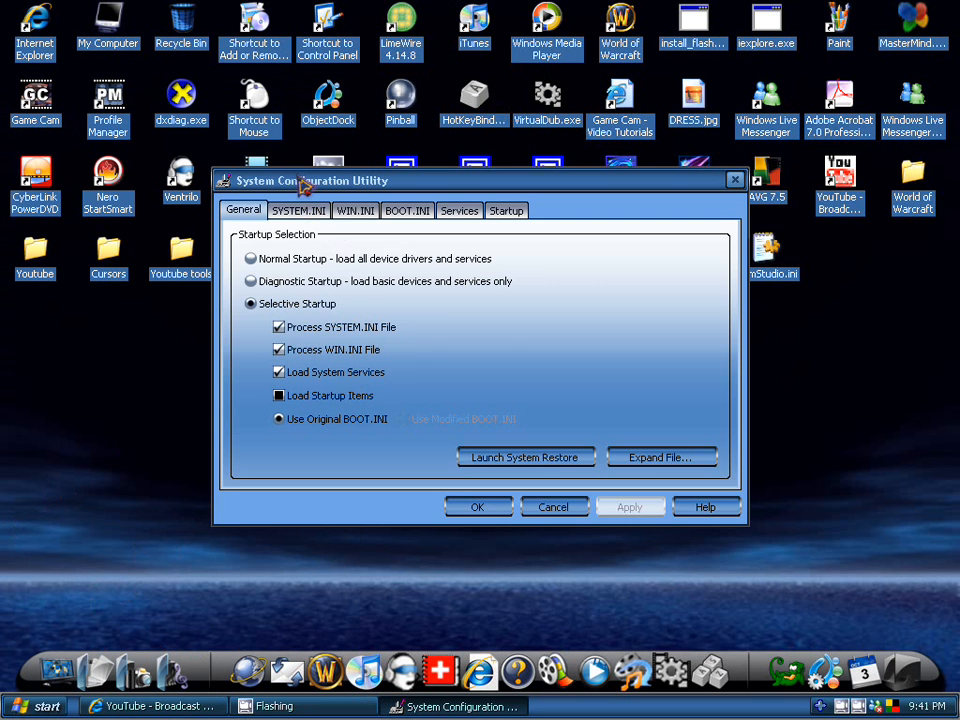
- Review the Services list, selecting the AVG7 Update Service and Windows Audio entries
{"action": "left_click_drag", "start_coordinate": [300, 181], "coordinate": [344, 203]}
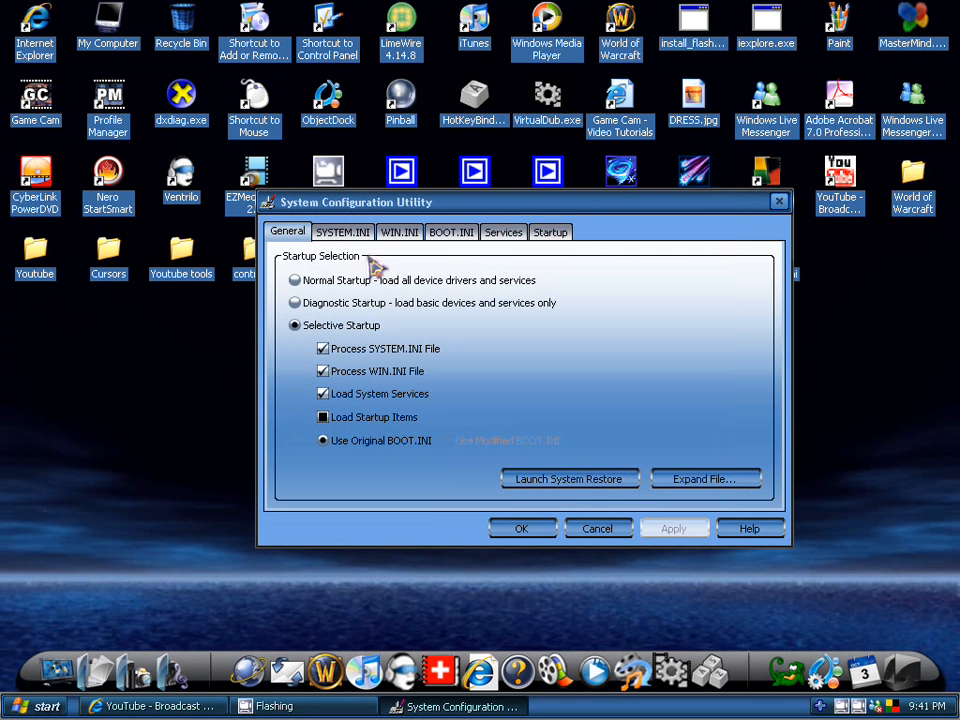
{"action": "left_click", "coordinate": [505, 232]}
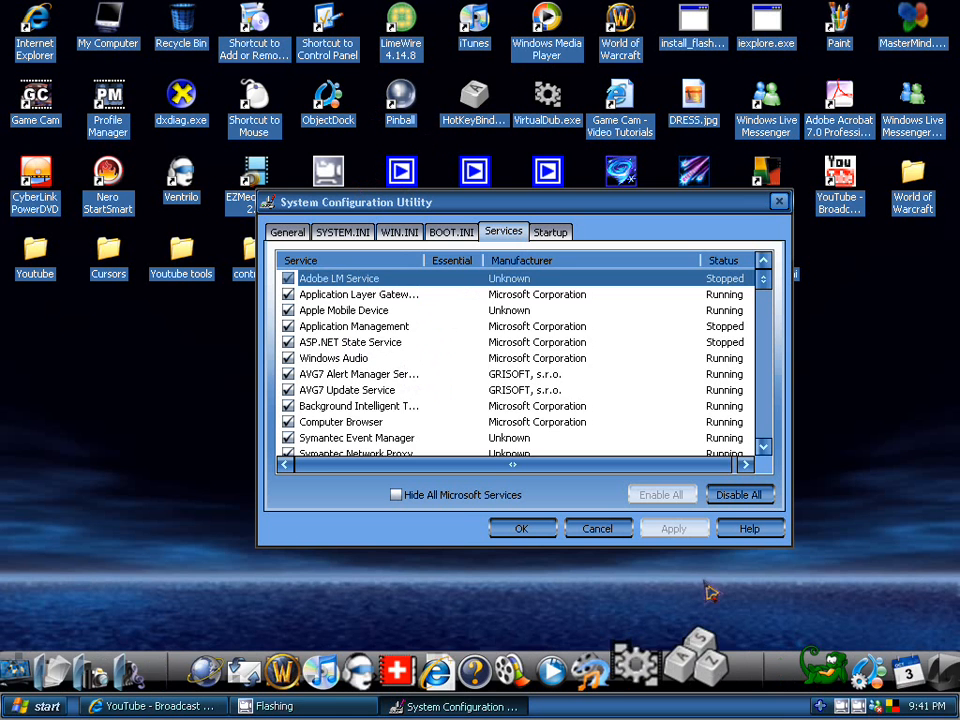
{"action": "scroll", "coordinate": [437, 368], "scroll_direction": "down", "scroll_amount": 5}
{"action": "scroll", "coordinate": [440, 380], "scroll_direction": "up", "scroll_amount": 5}
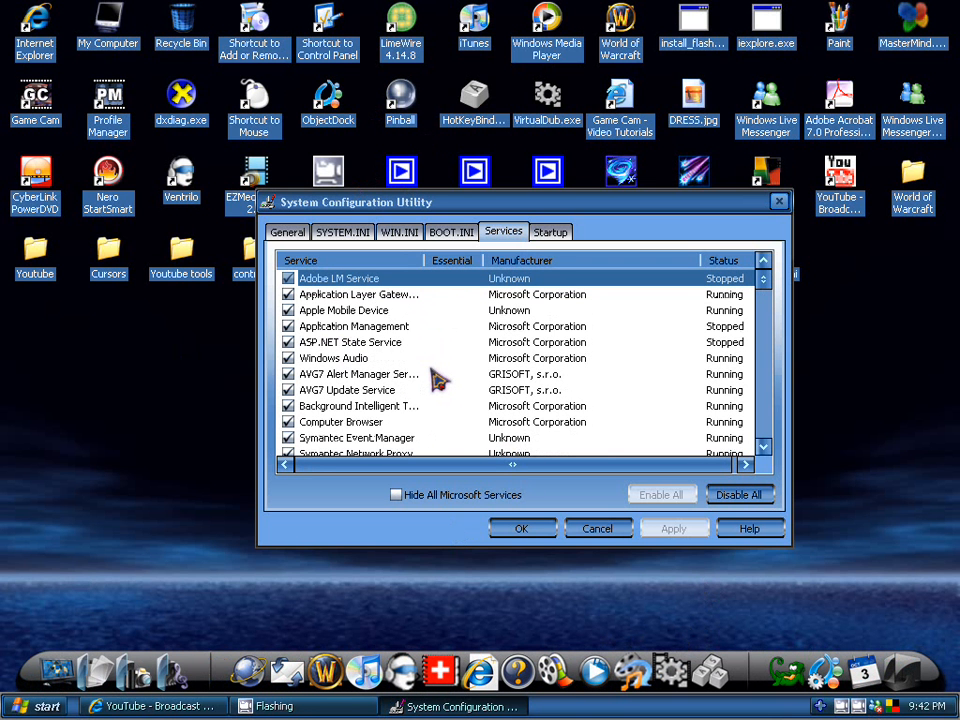
{"action": "left_click", "coordinate": [388, 390]}
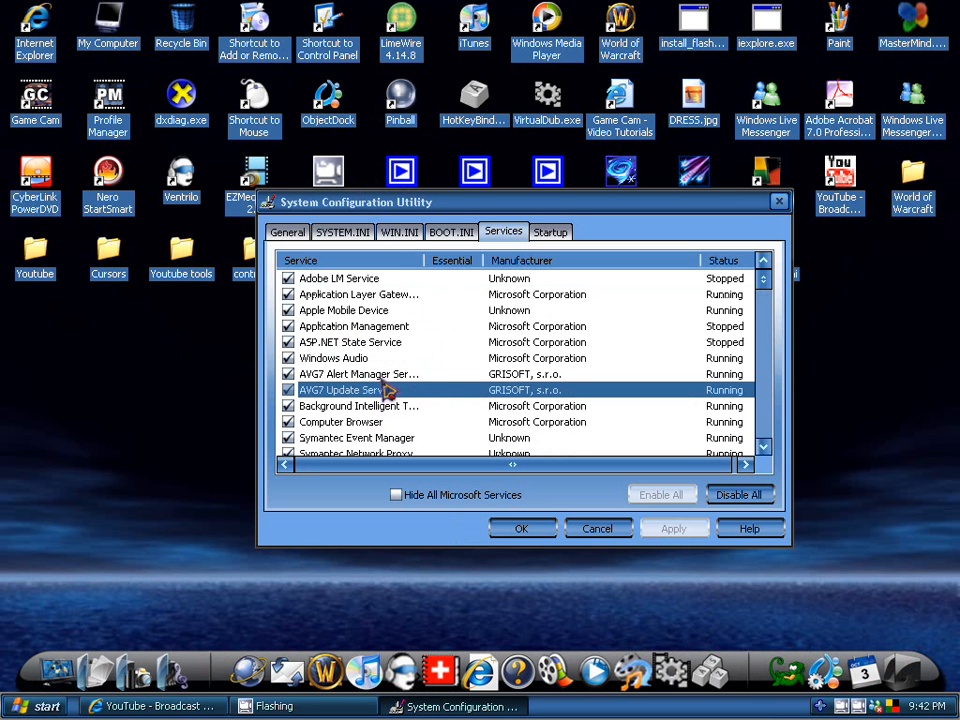
{"action": "scroll", "coordinate": [388, 390], "scroll_direction": "down", "scroll_amount": 7}
{"action": "scroll", "coordinate": [388, 390], "scroll_direction": "down", "scroll_amount": 7}
{"action": "scroll", "coordinate": [388, 390], "scroll_direction": "down", "scroll_amount": 5}
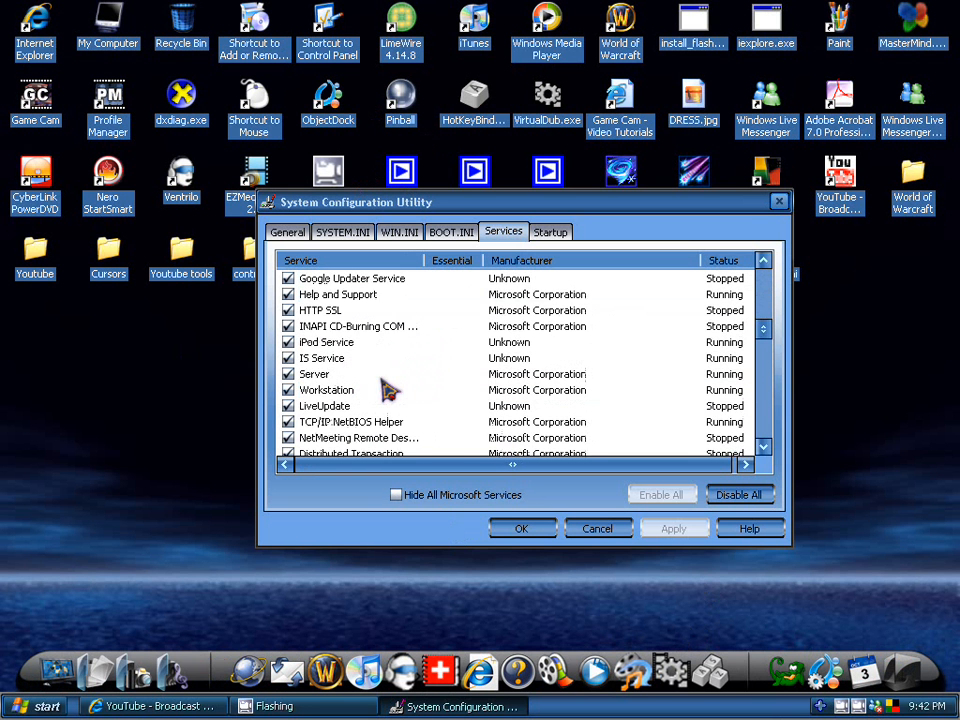
{"action": "scroll", "coordinate": [388, 390], "scroll_direction": "down", "scroll_amount": 3}
{"action": "scroll", "coordinate": [388, 390], "scroll_direction": "down", "scroll_amount": 4}
{"action": "scroll", "coordinate": [388, 390], "scroll_direction": "down", "scroll_amount": 3}
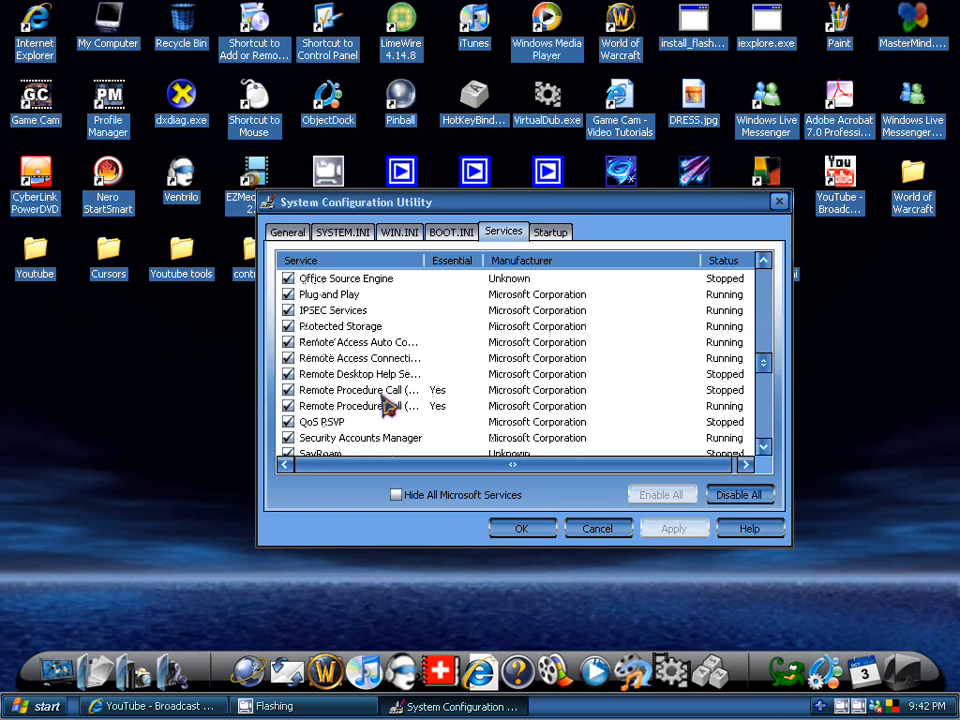
{"action": "scroll", "coordinate": [388, 390], "scroll_direction": "down", "scroll_amount": 3}
{"action": "scroll", "coordinate": [390, 405], "scroll_direction": "down", "scroll_amount": 4}
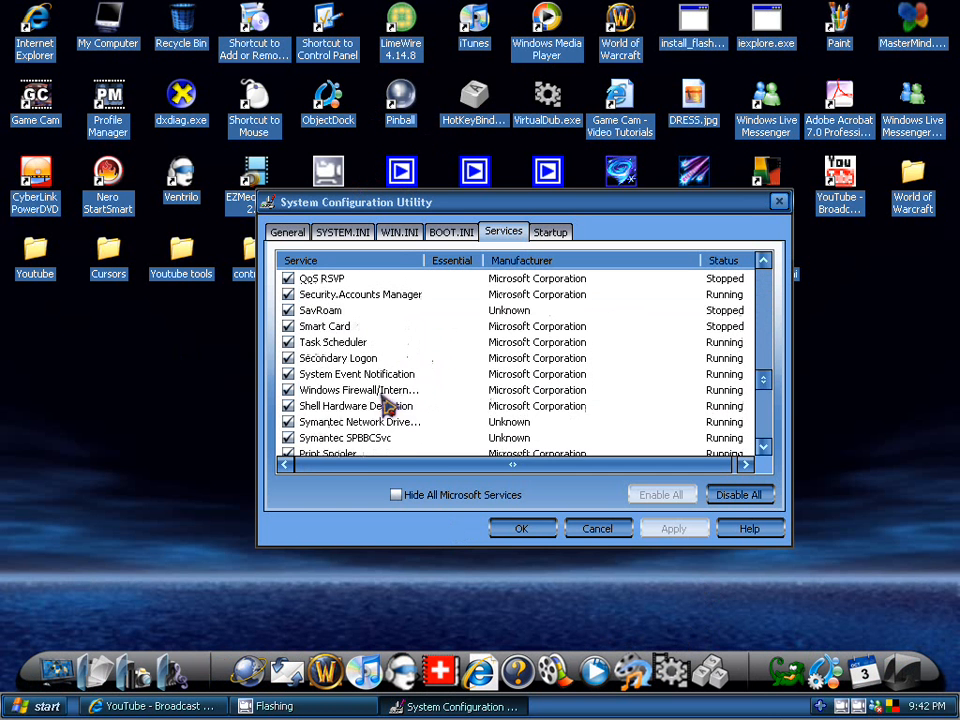
{"action": "scroll", "coordinate": [390, 405], "scroll_direction": "down", "scroll_amount": 4}
{"action": "scroll", "coordinate": [390, 405], "scroll_direction": "down", "scroll_amount": 4}
{"action": "scroll", "coordinate": [390, 405], "scroll_direction": "down", "scroll_amount": 3}
{"action": "scroll", "coordinate": [390, 405], "scroll_direction": "down", "scroll_amount": 4}
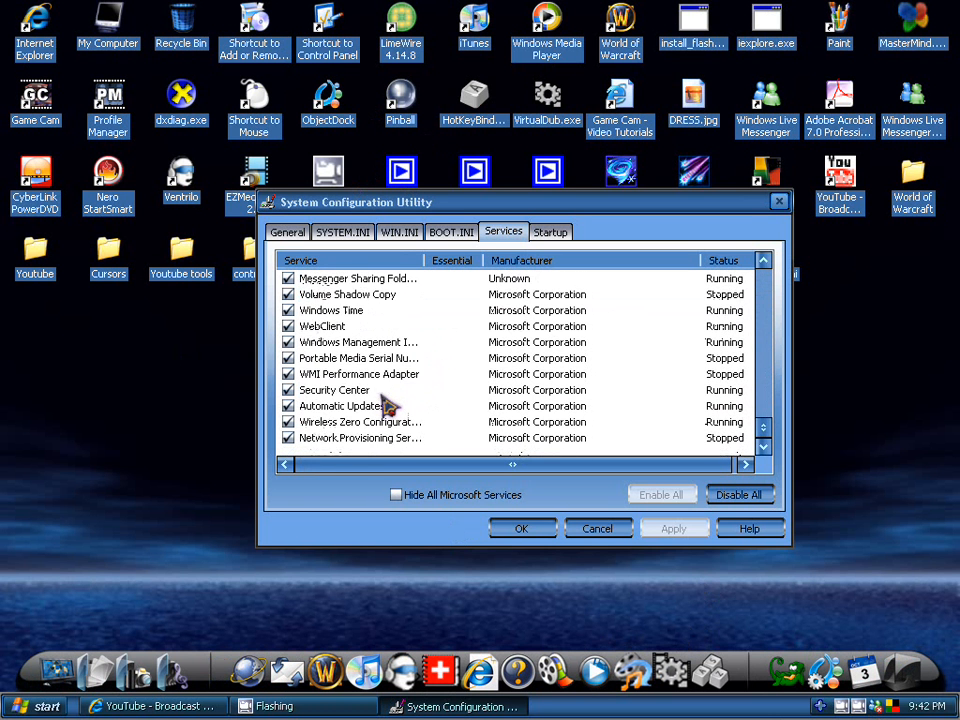
{"action": "scroll", "coordinate": [390, 400], "scroll_direction": "down", "scroll_amount": 4}
{"action": "scroll", "coordinate": [388, 390], "scroll_direction": "down", "scroll_amount": 4}
{"action": "scroll", "coordinate": [385, 375], "scroll_direction": "down", "scroll_amount": 4}
{"action": "scroll", "coordinate": [388, 374], "scroll_direction": "up", "scroll_amount": 3}
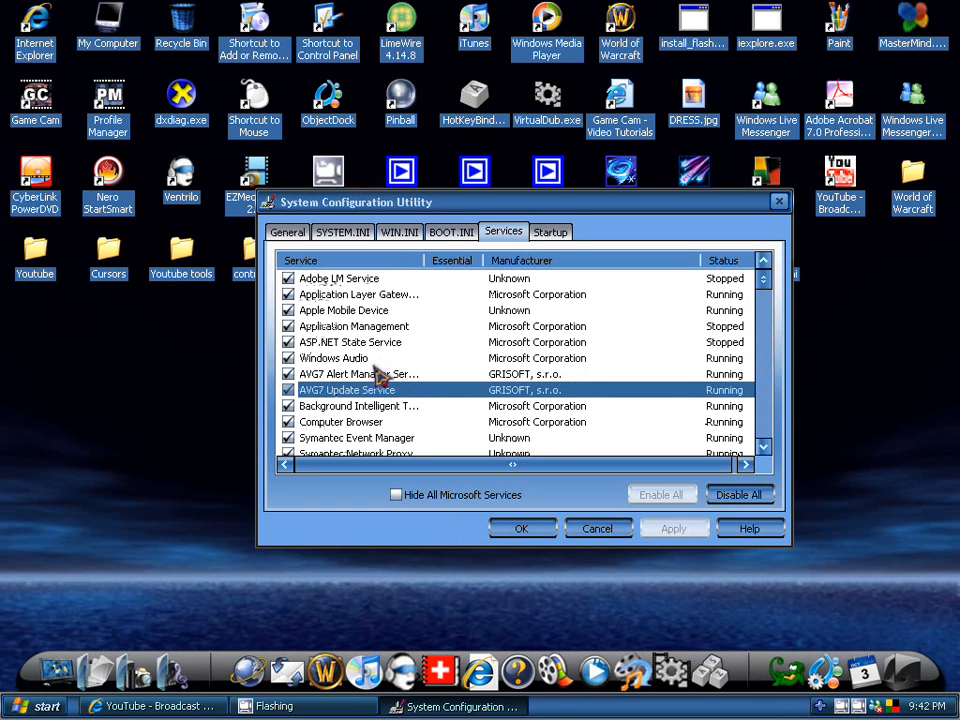
{"action": "left_click", "coordinate": [348, 362]}
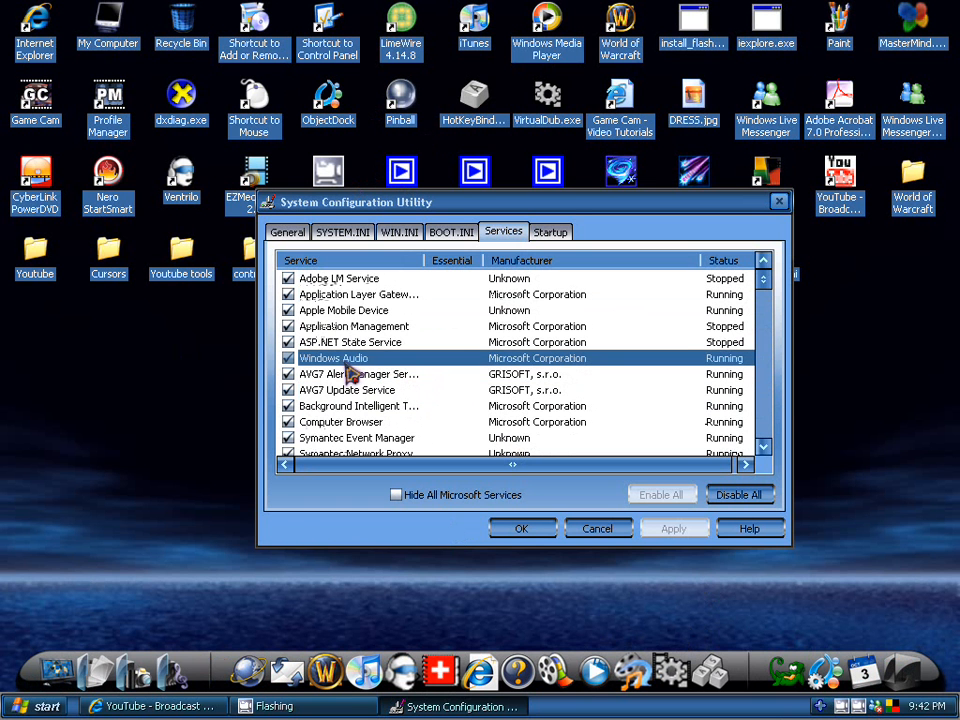
{"action": "scroll", "coordinate": [352, 375], "scroll_direction": "down", "scroll_amount": 2}
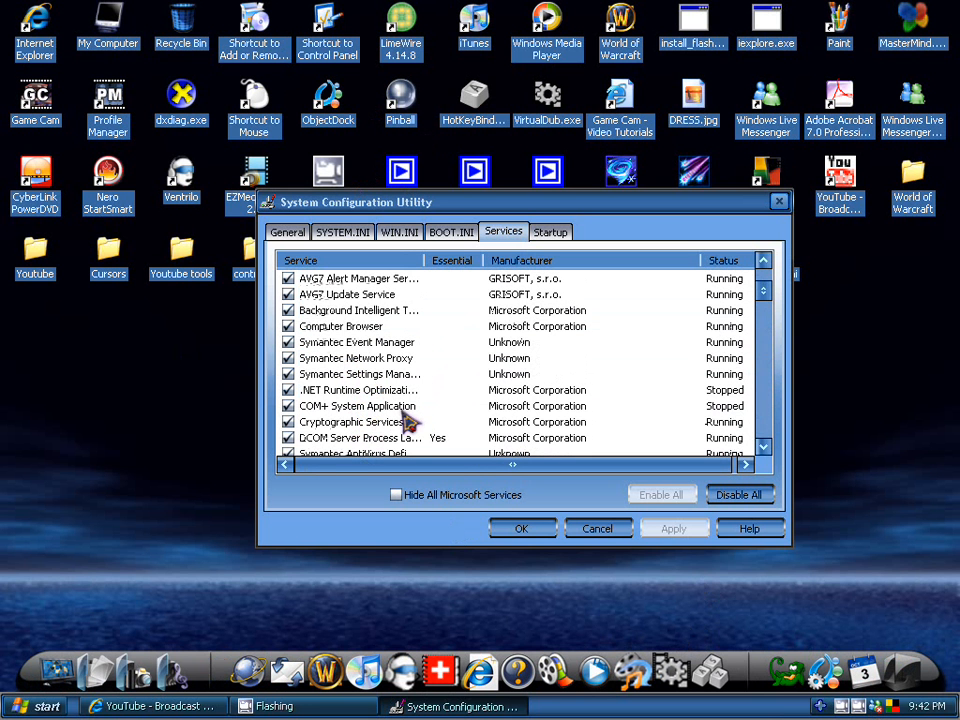
- Switch to Internet Explorer and search the web for "g windows services" from the address bar
{"action": "key", "text": "alt+Tab"}
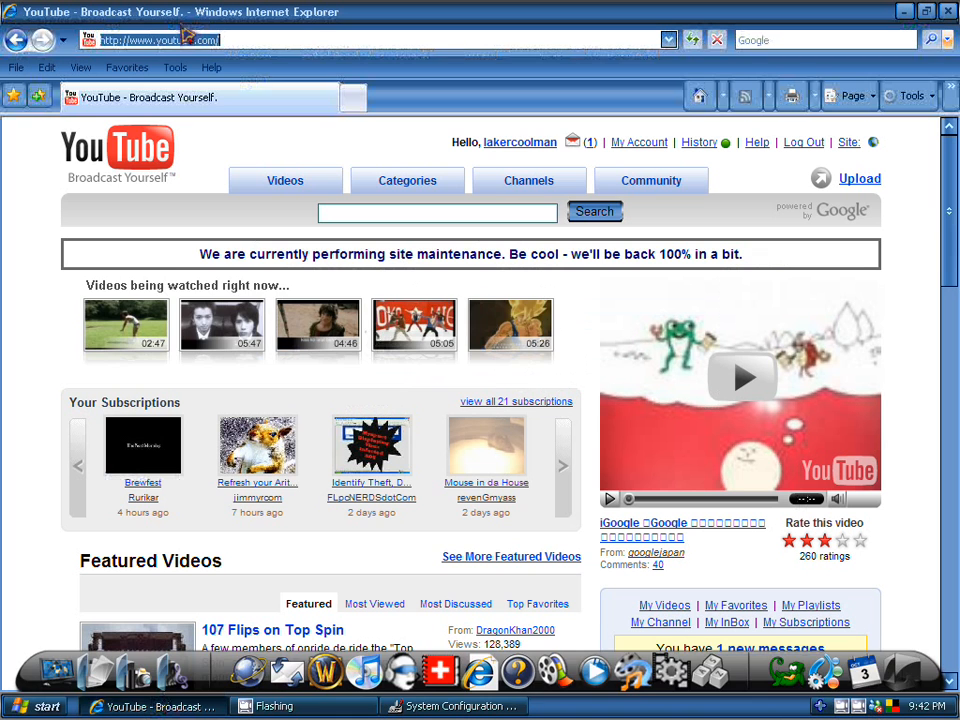
{"action": "type", "text": "go"}
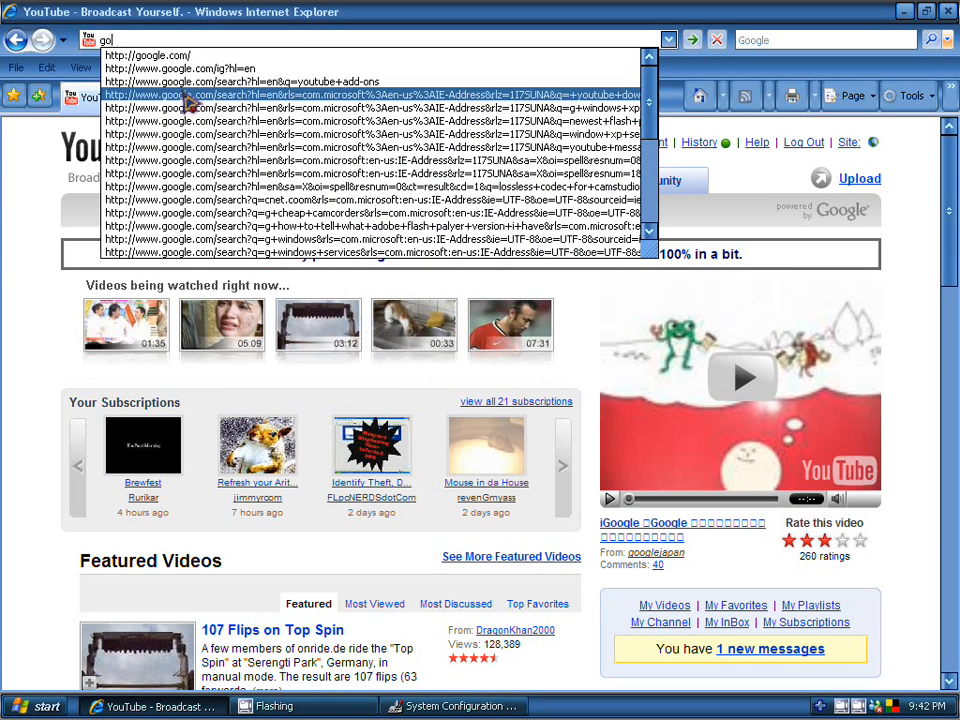
{"action": "key", "text": "BackSpace"}
{"action": "type", "text": "windows services"}
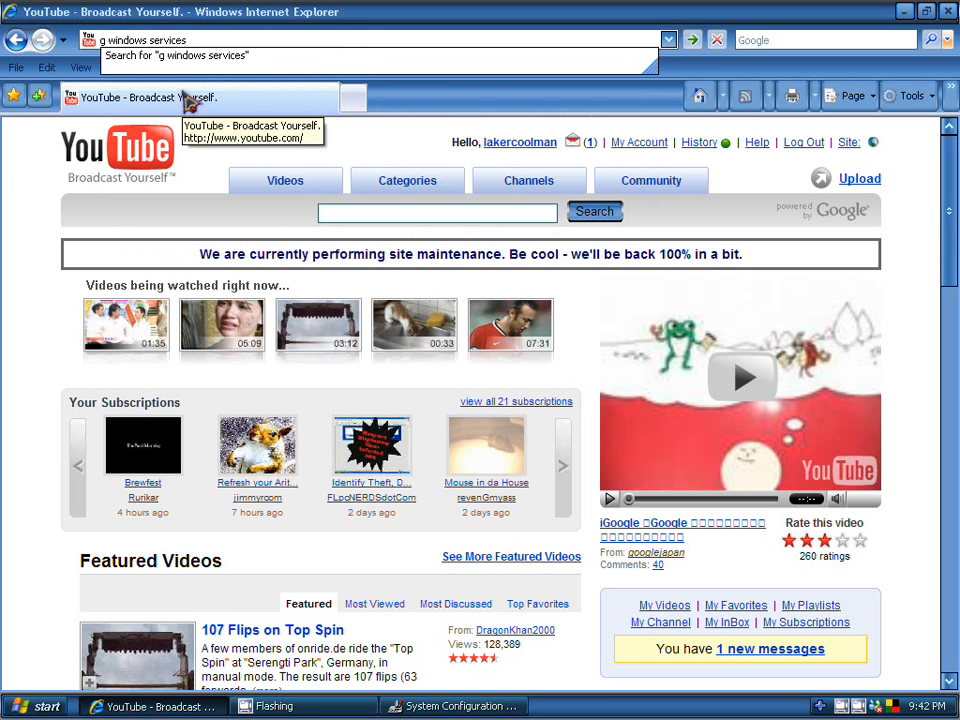
{"action": "key", "text": "Return"}
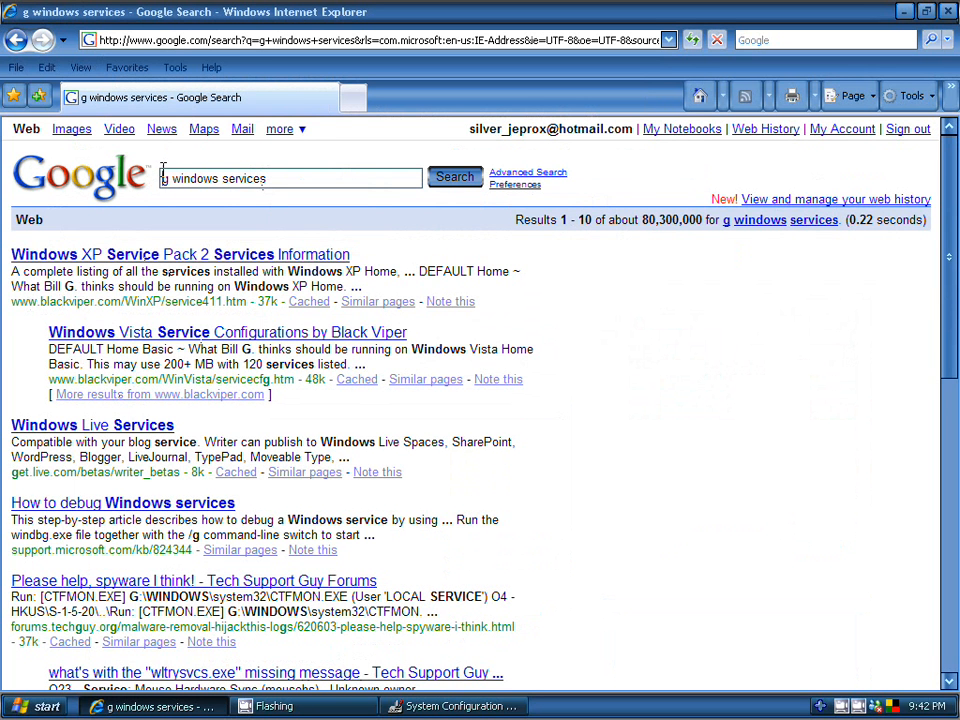
- Correct the query to "windows xp services", search, and open the beemerworld.com result
{"action": "left_click_drag", "start_coordinate": [170, 178], "coordinate": [140, 178]}
{"action": "key", "text": "Delete"}
{"action": "left_click", "coordinate": [218, 178]}
{"action": "type", "text": "x"}
{"action": "type", "text": "p"}
{"action": "key", "text": "BackSpace"}
{"action": "key", "text": "BackSpace"}
{"action": "type", "text": "xp"}
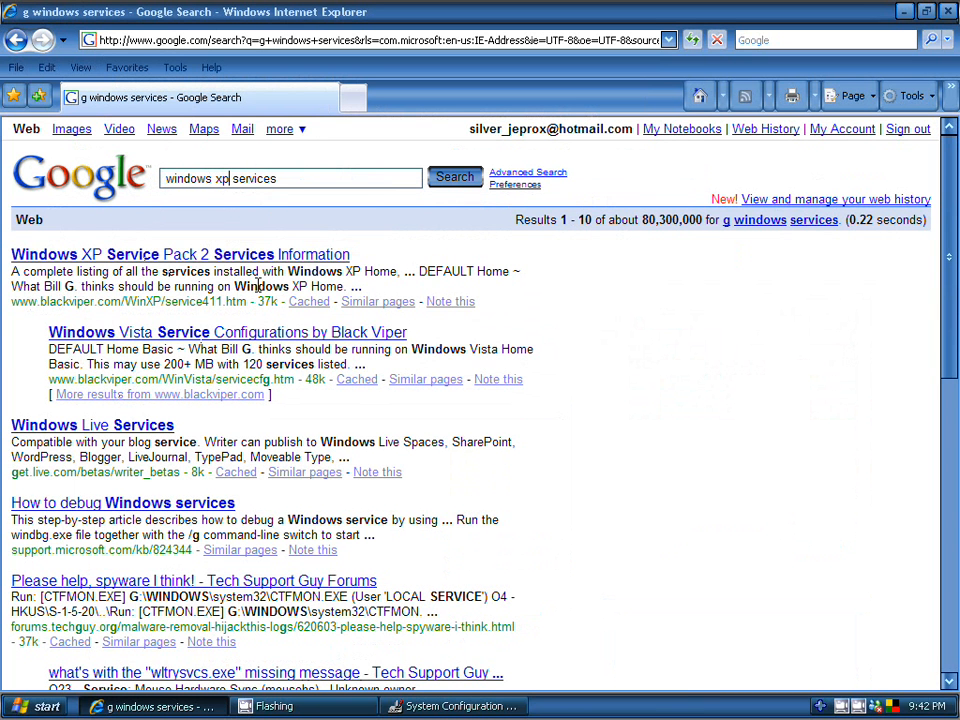
{"action": "key", "text": "Return"}
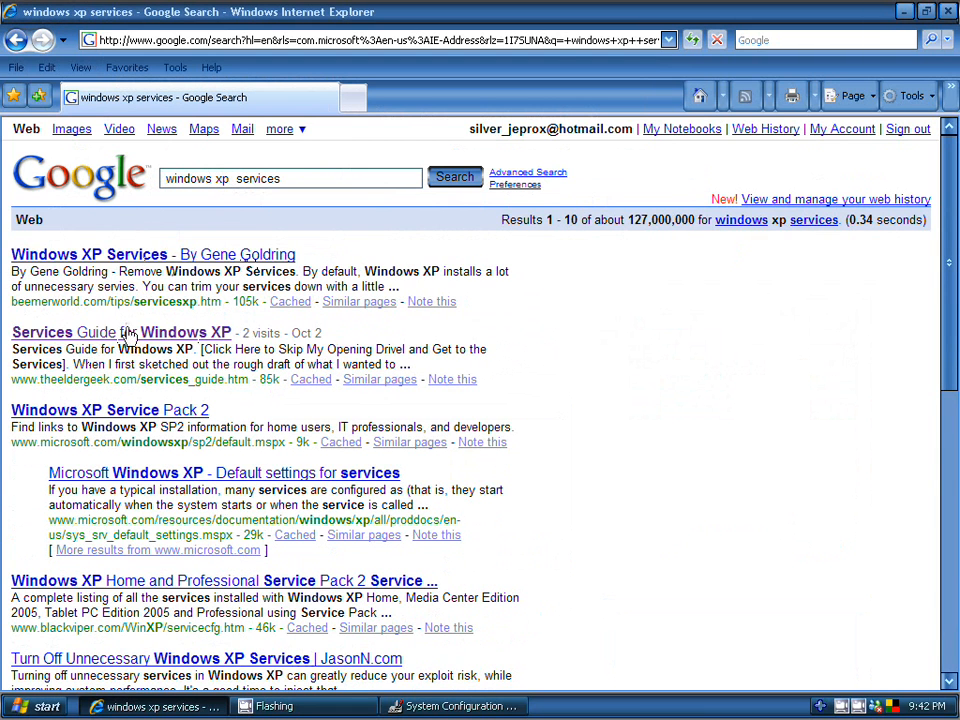
{"action": "scroll", "coordinate": [128, 340], "scroll_direction": "down", "scroll_amount": 3}
{"action": "scroll", "coordinate": [80, 185], "scroll_direction": "up", "scroll_amount": 2}
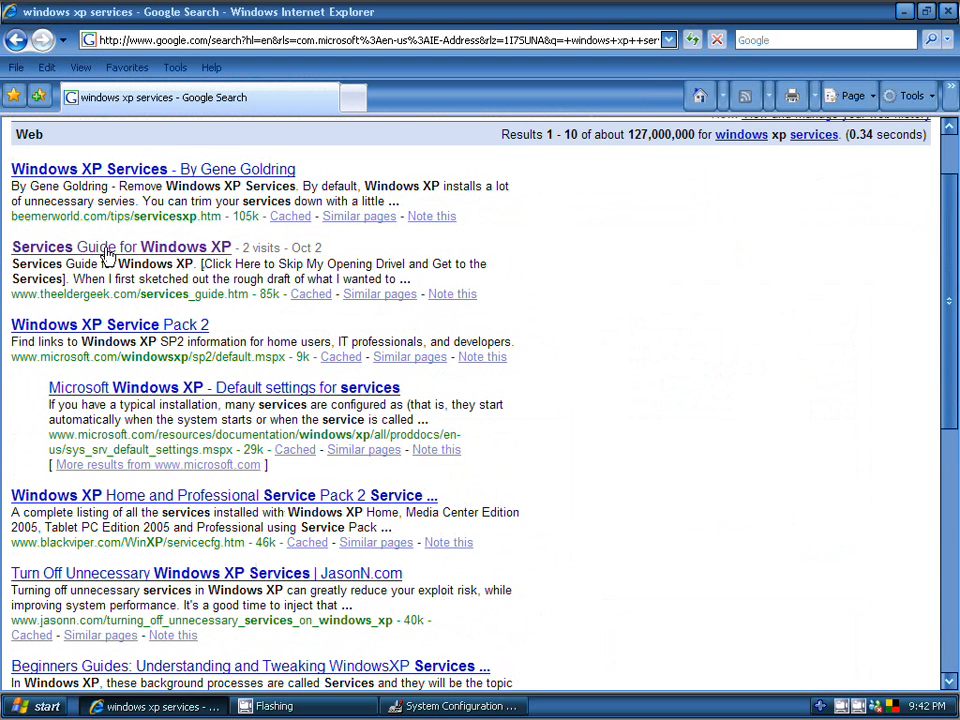
{"action": "left_click", "coordinate": [100, 170]}
{"action": "left_click", "coordinate": [107, 183]}
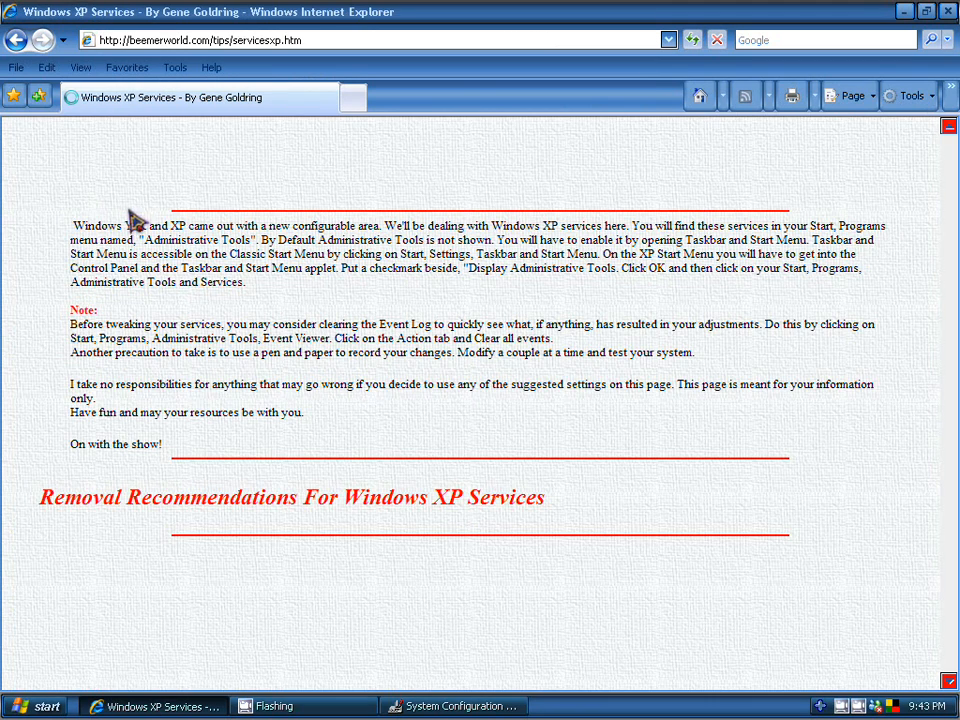
{"action": "scroll", "coordinate": [275, 386], "scroll_direction": "down", "scroll_amount": 4}
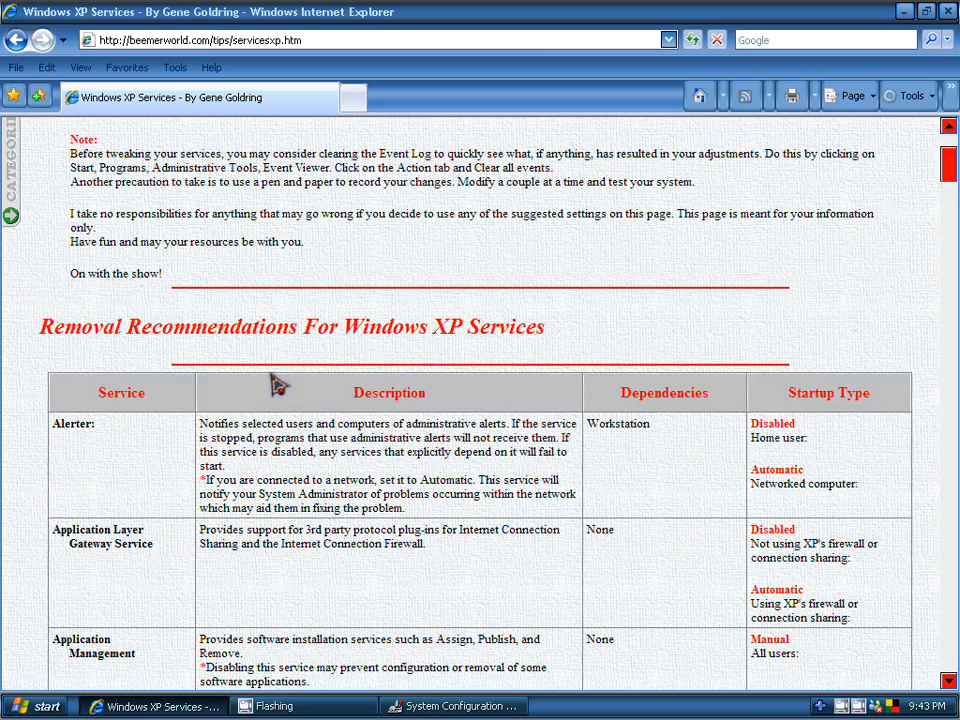
{"action": "scroll", "coordinate": [275, 386], "scroll_direction": "down", "scroll_amount": 4}
{"action": "scroll", "coordinate": [793, 439], "scroll_direction": "up", "scroll_amount": 3}
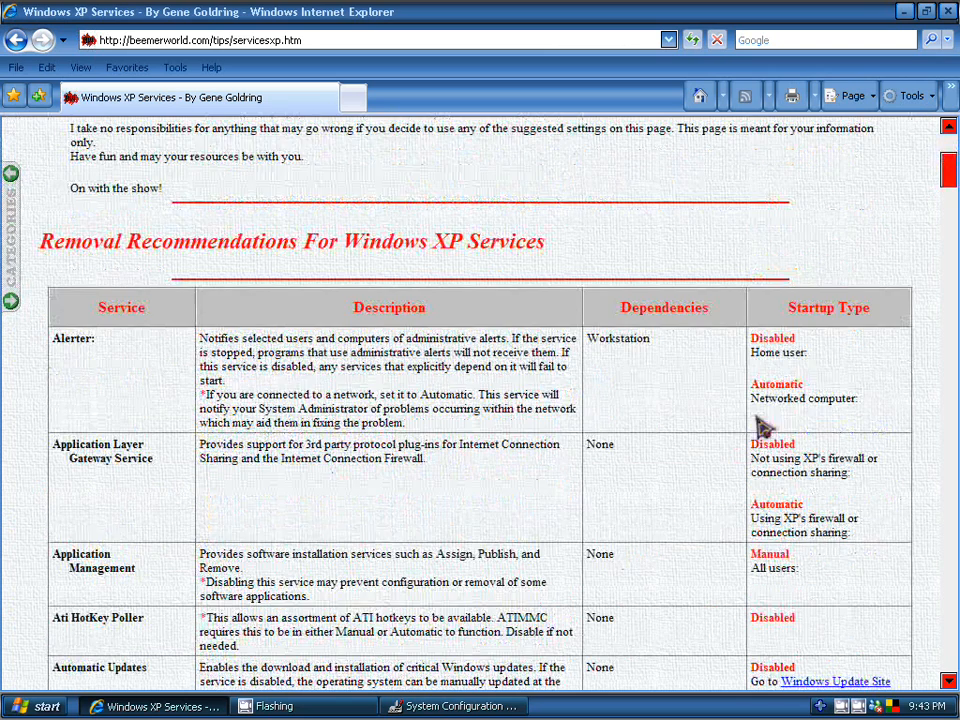
{"action": "scroll", "coordinate": [780, 410], "scroll_direction": "down", "scroll_amount": 2}
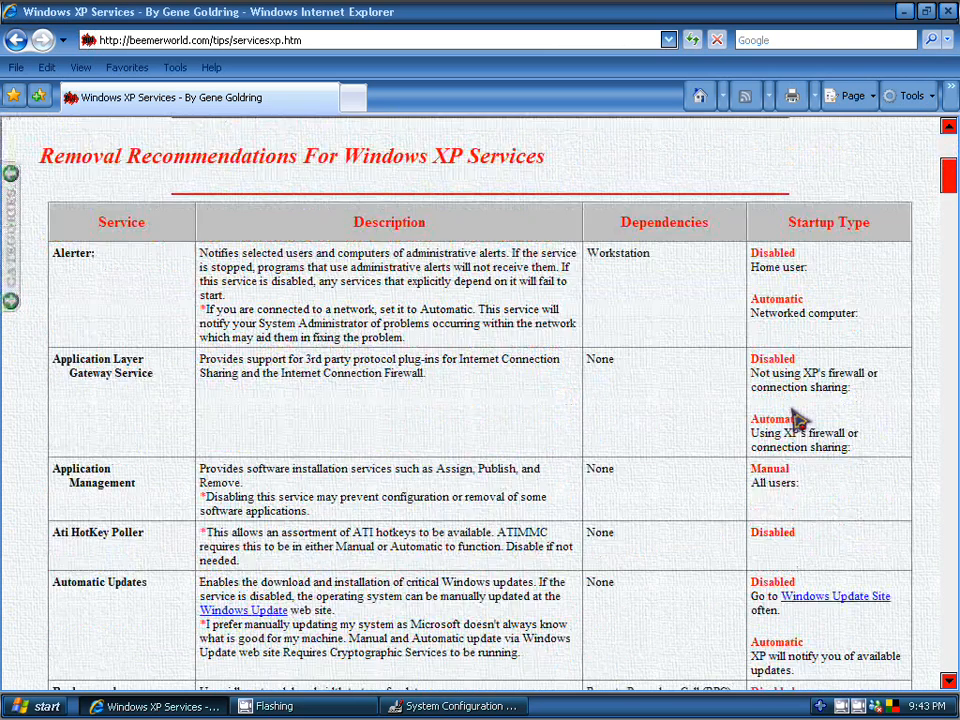
{"action": "scroll", "coordinate": [780, 410], "scroll_direction": "down", "scroll_amount": 2}
{"action": "scroll", "coordinate": [700, 393], "scroll_direction": "down", "scroll_amount": 4}
{"action": "scroll", "coordinate": [700, 393], "scroll_direction": "down", "scroll_amount": 4}
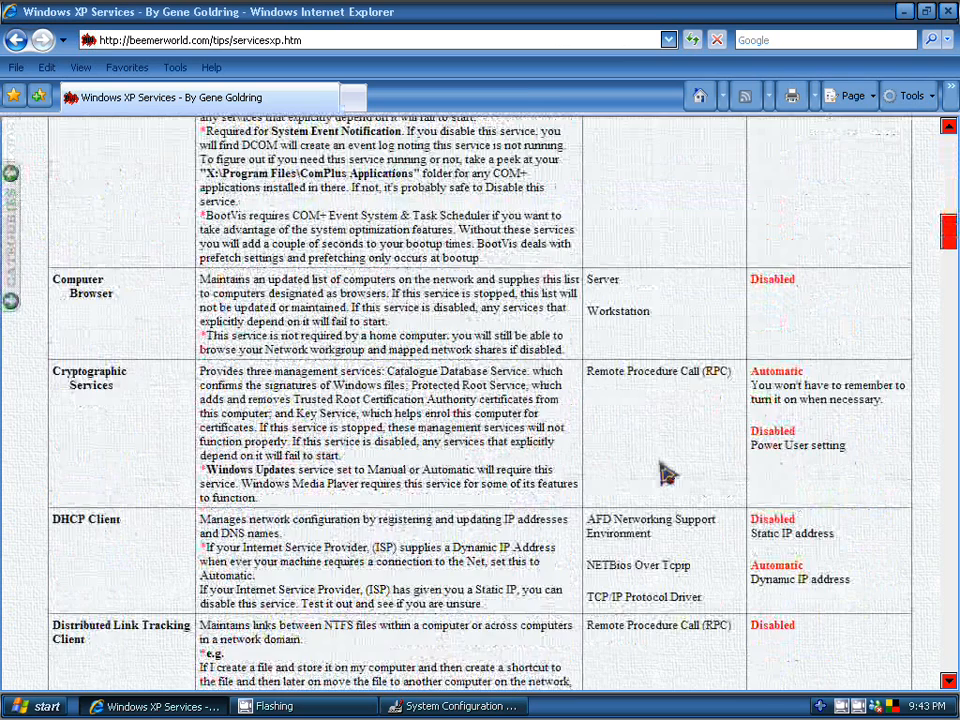
{"action": "scroll", "coordinate": [700, 393], "scroll_direction": "down", "scroll_amount": 3}
{"action": "scroll", "coordinate": [700, 393], "scroll_direction": "down", "scroll_amount": 3}
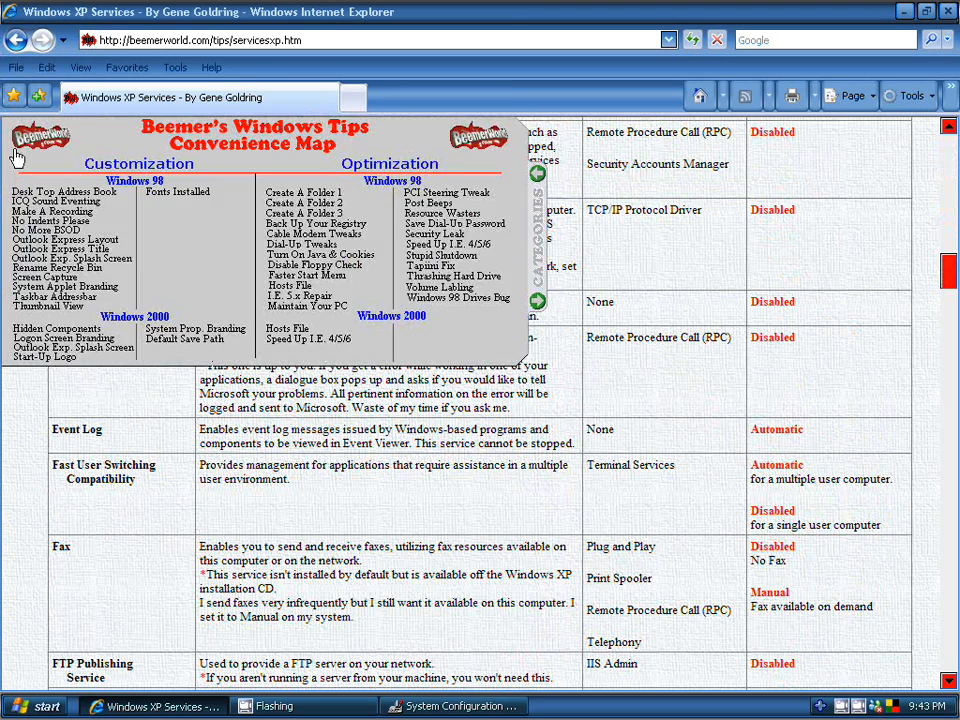
{"action": "left_click", "coordinate": [17, 39]}
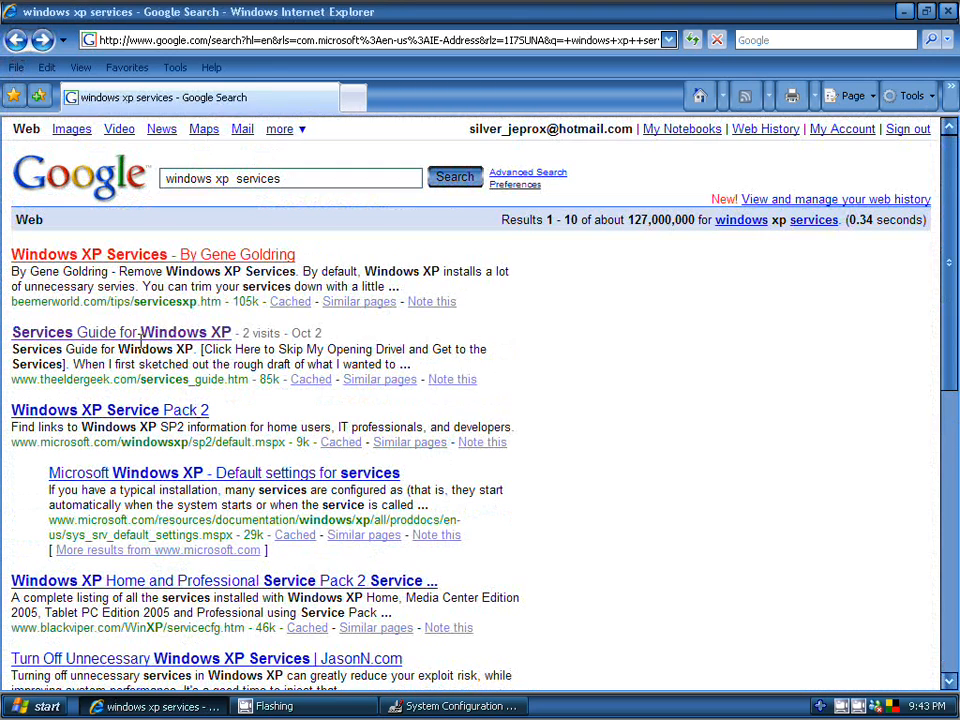
- Open the Elder Geek Services Guide for Windows XP, then return to the msconfig window
{"action": "left_click", "coordinate": [143, 333]}
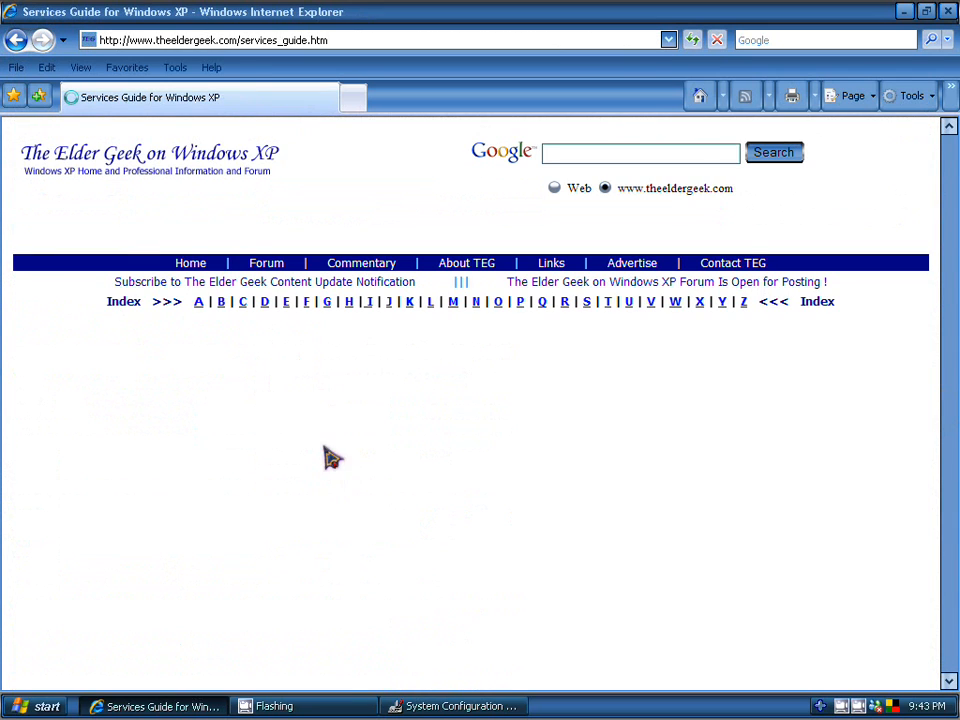
{"action": "scroll", "coordinate": [253, 396], "scroll_direction": "down", "scroll_amount": 2}
{"action": "scroll", "coordinate": [390, 432], "scroll_direction": "down", "scroll_amount": 5}
{"action": "scroll", "coordinate": [390, 432], "scroll_direction": "down", "scroll_amount": 10}
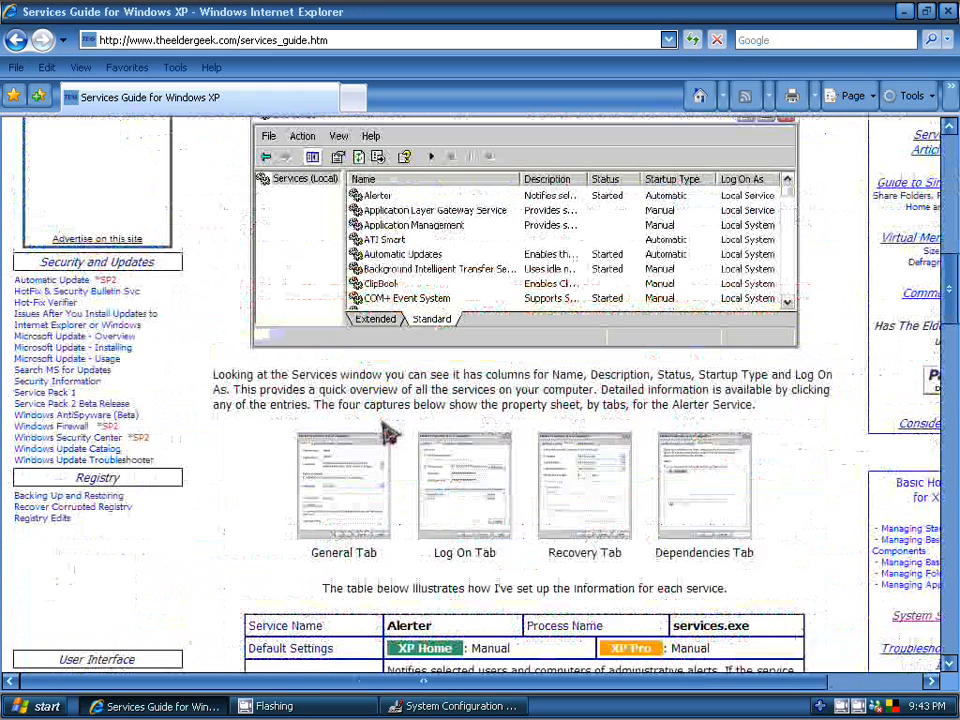
{"action": "scroll", "coordinate": [390, 432], "scroll_direction": "down", "scroll_amount": 5}
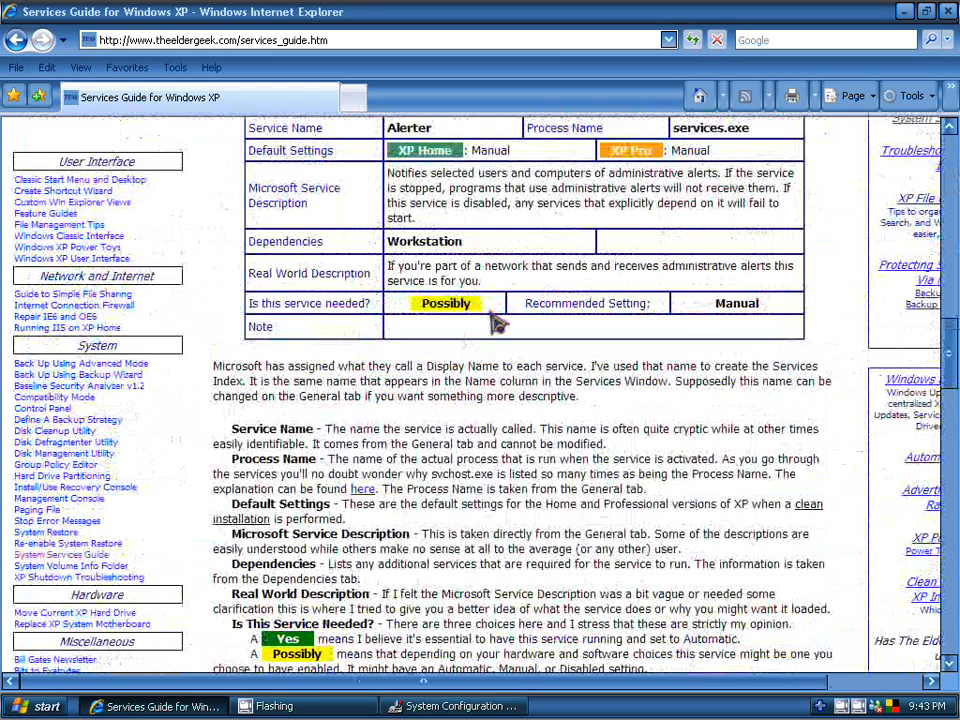
{"action": "scroll", "coordinate": [497, 322], "scroll_direction": "up", "scroll_amount": 2}
{"action": "left_click_drag", "start_coordinate": [245, 292], "coordinate": [565, 520]}
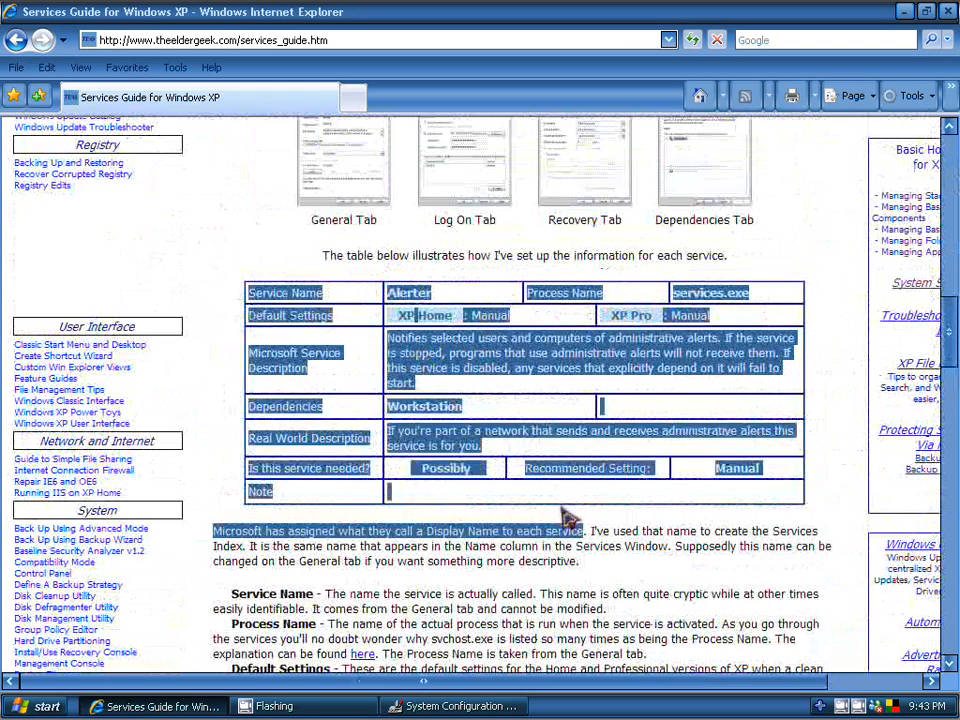
{"action": "left_click", "coordinate": [520, 455]}
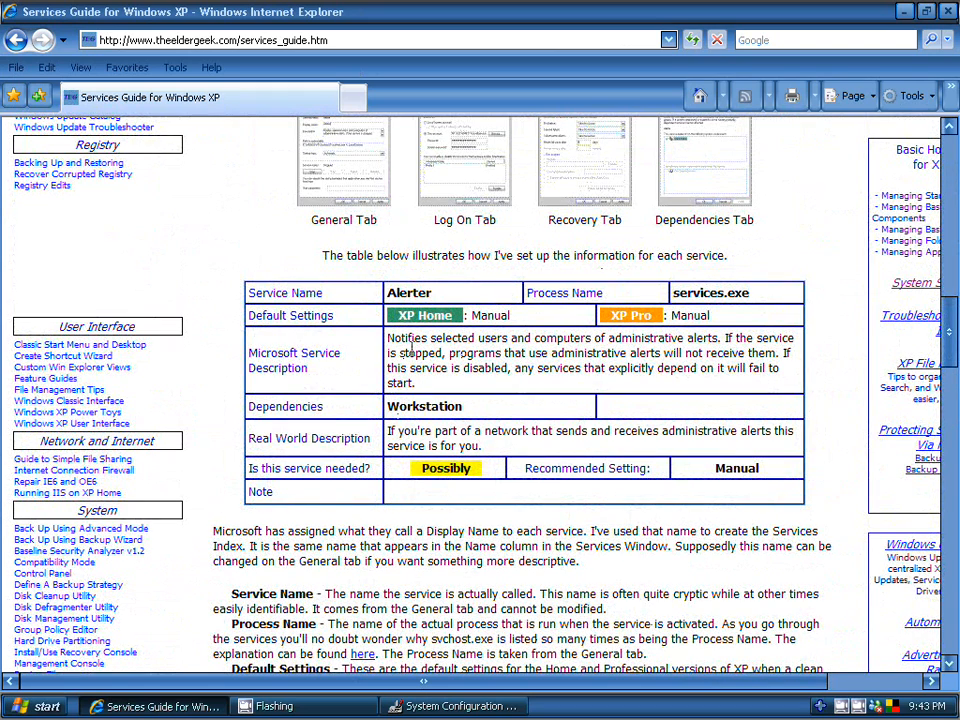
{"action": "scroll", "coordinate": [413, 347], "scroll_direction": "down", "scroll_amount": 2}
{"action": "scroll", "coordinate": [413, 347], "scroll_direction": "down", "scroll_amount": 2}
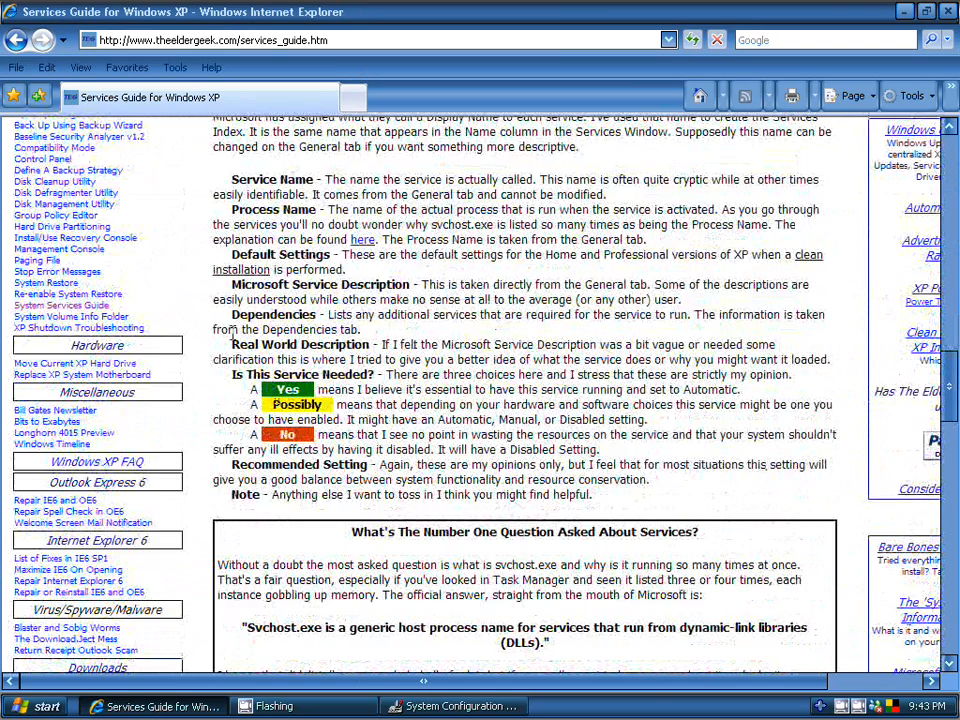
{"action": "scroll", "coordinate": [413, 347], "scroll_direction": "down", "scroll_amount": 3}
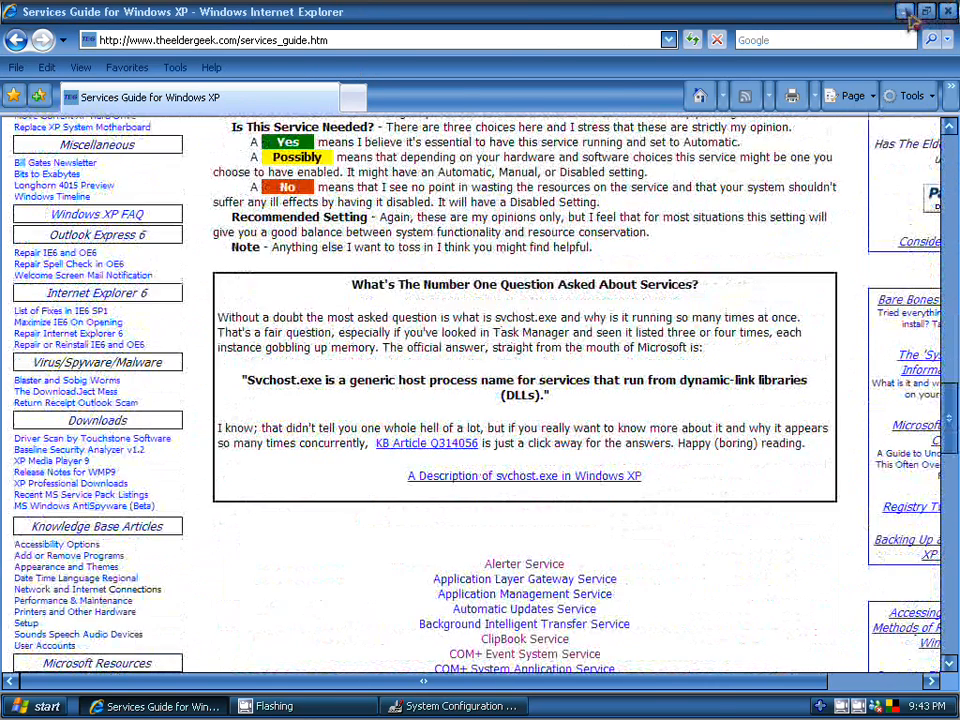
{"action": "key", "text": "alt+Tab"}
{"action": "left_click_drag", "start_coordinate": [440, 202], "coordinate": [442, 190]}
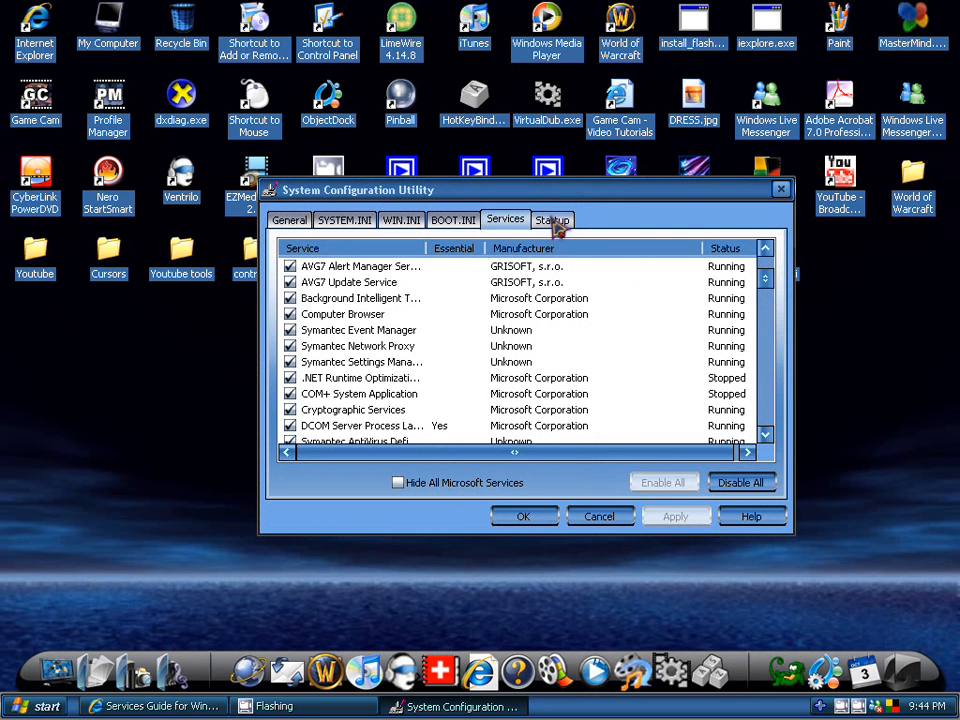
- Scroll through the full Startup items list, noting iTunesHelper and SightSpeed unchecked
{"action": "left_click", "coordinate": [552, 220]}
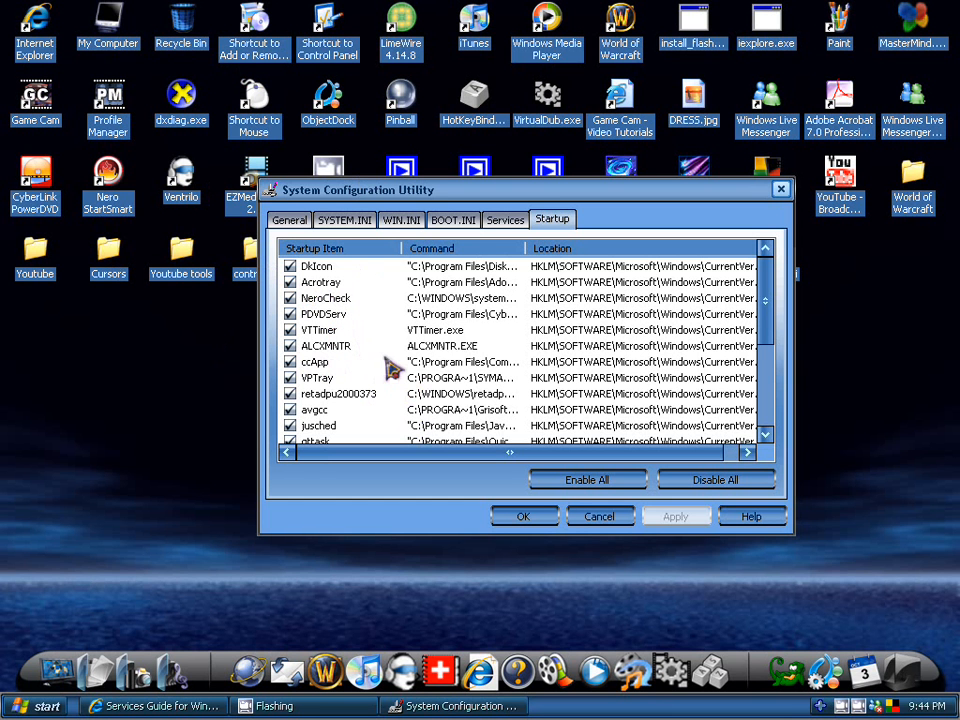
{"action": "left_click", "coordinate": [770, 340]}
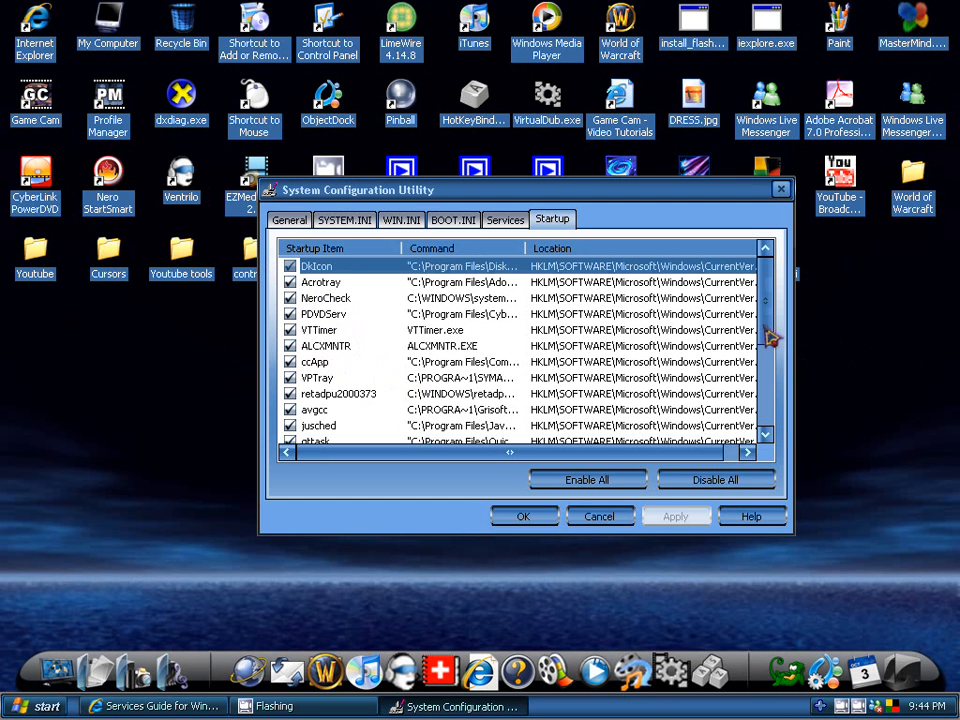
{"action": "left_click_drag", "start_coordinate": [770, 340], "coordinate": [768, 428]}
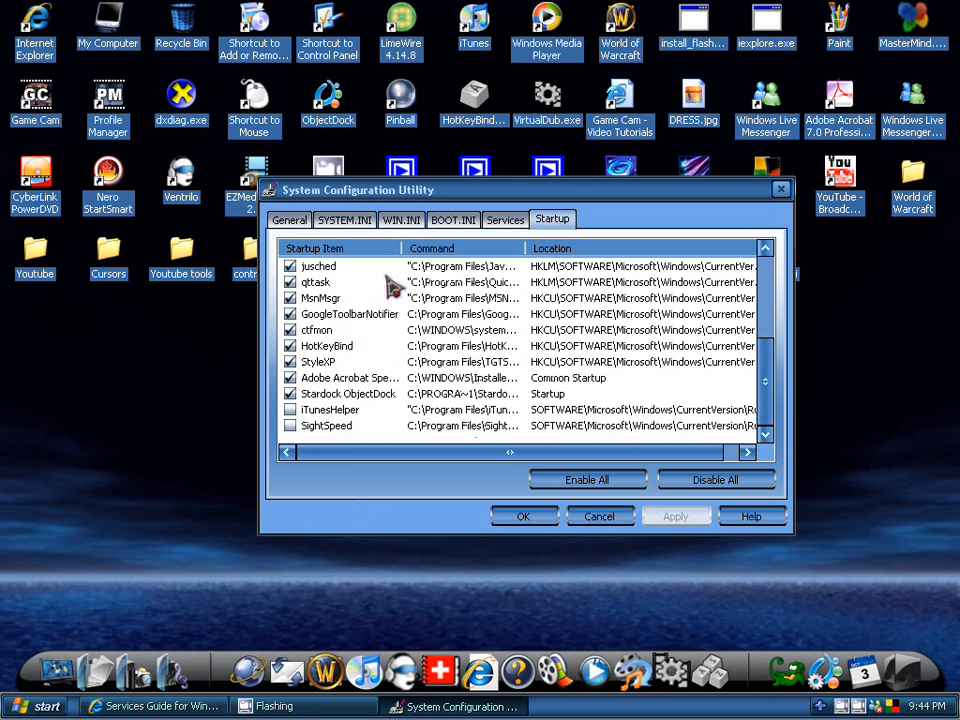
{"action": "left_click", "coordinate": [765, 250]}
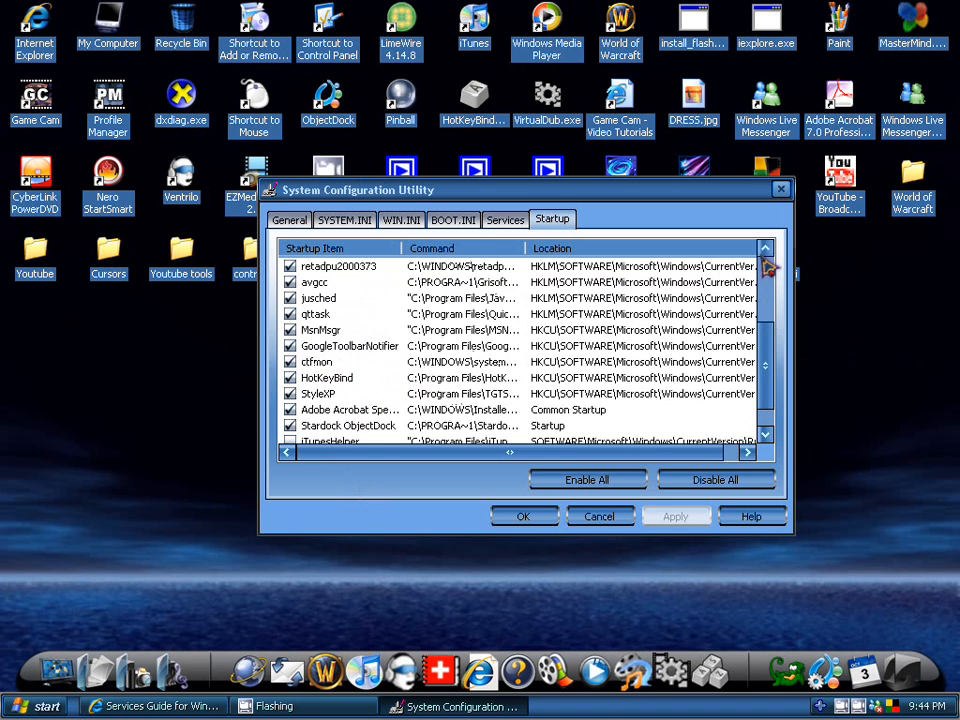
{"action": "left_click", "coordinate": [765, 252]}
{"action": "left_click", "coordinate": [765, 252]}
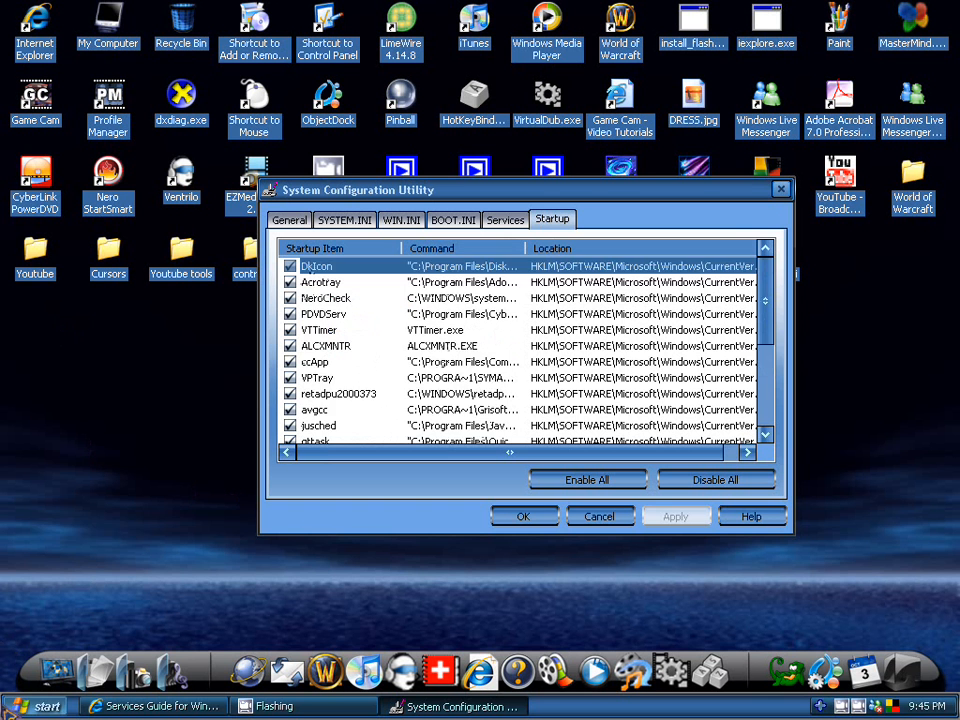
{"action": "scroll", "coordinate": [340, 320], "scroll_direction": "down", "scroll_amount": 1}
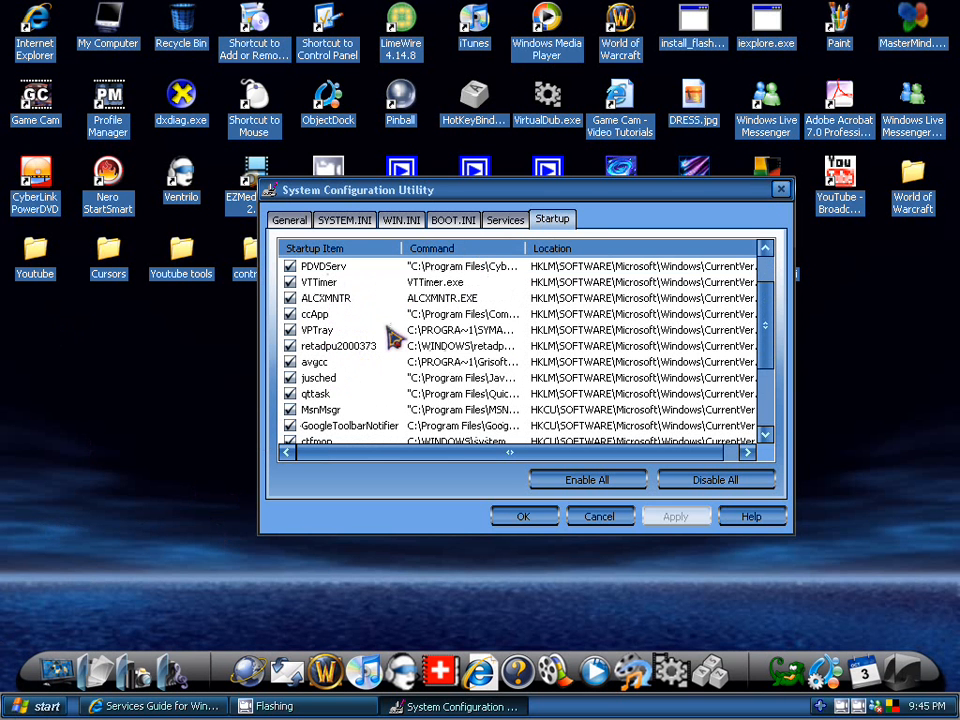
{"action": "left_click_drag", "start_coordinate": [765, 320], "coordinate": [760, 340]}
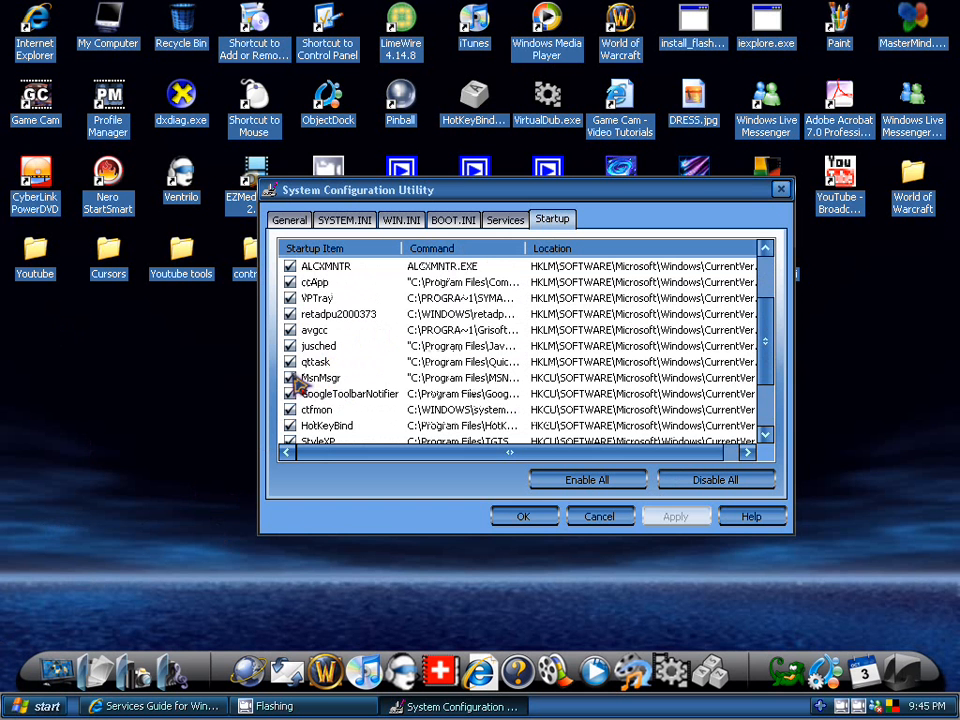
{"action": "left_click", "coordinate": [768, 440]}
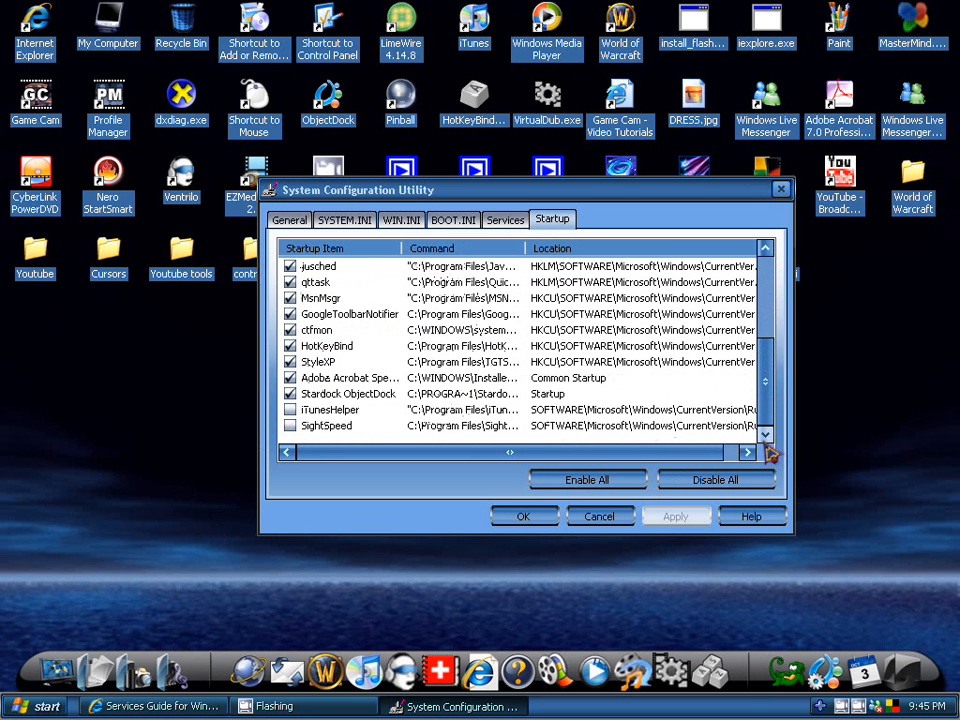
{"action": "scroll", "coordinate": [620, 345], "scroll_direction": "up", "scroll_amount": 3}
{"action": "scroll", "coordinate": [700, 320], "scroll_direction": "up", "scroll_amount": 3}
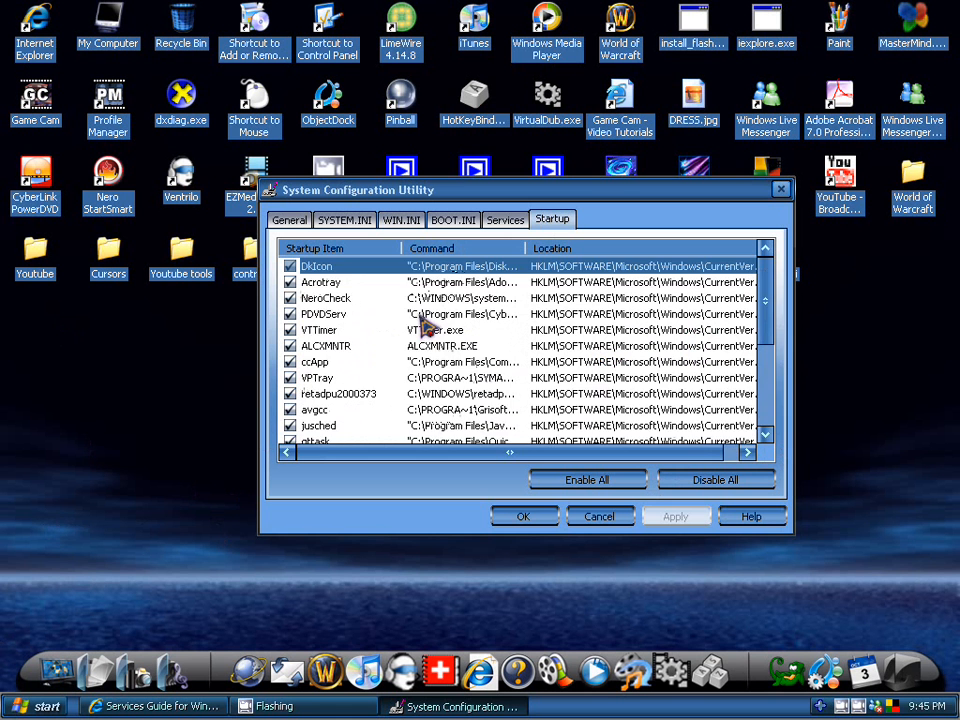
{"action": "scroll", "coordinate": [425, 325], "scroll_direction": "down", "scroll_amount": 4}
{"action": "scroll", "coordinate": [425, 325], "scroll_direction": "up", "scroll_amount": 4}
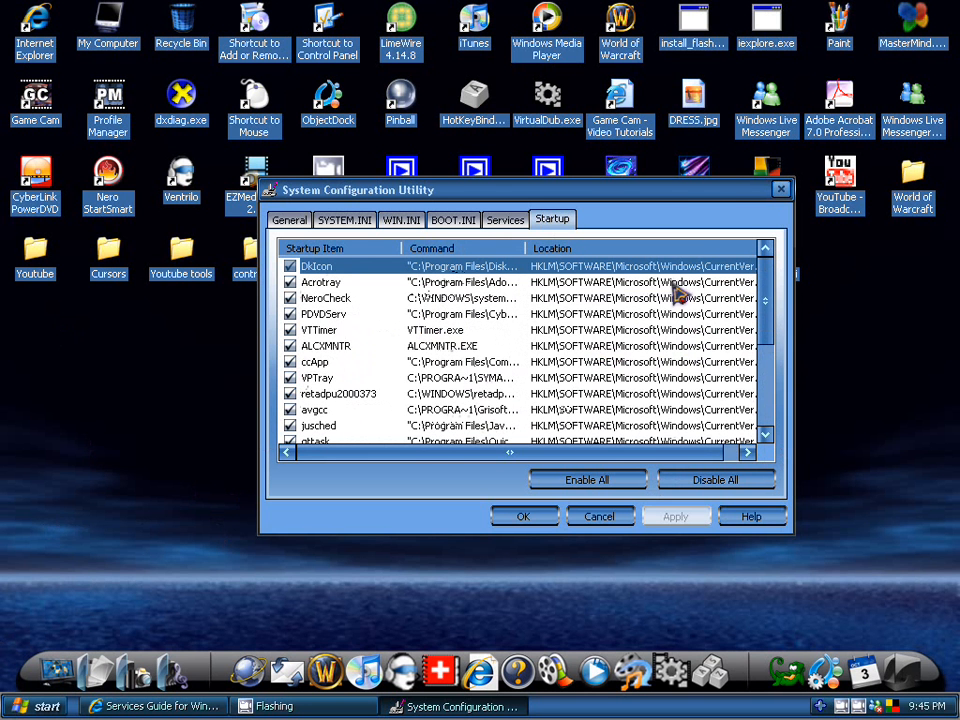
- Glance at the Services and Startup lists again and close the System Configuration Utility
{"action": "left_click", "coordinate": [505, 219]}
{"action": "left_click", "coordinate": [552, 219]}
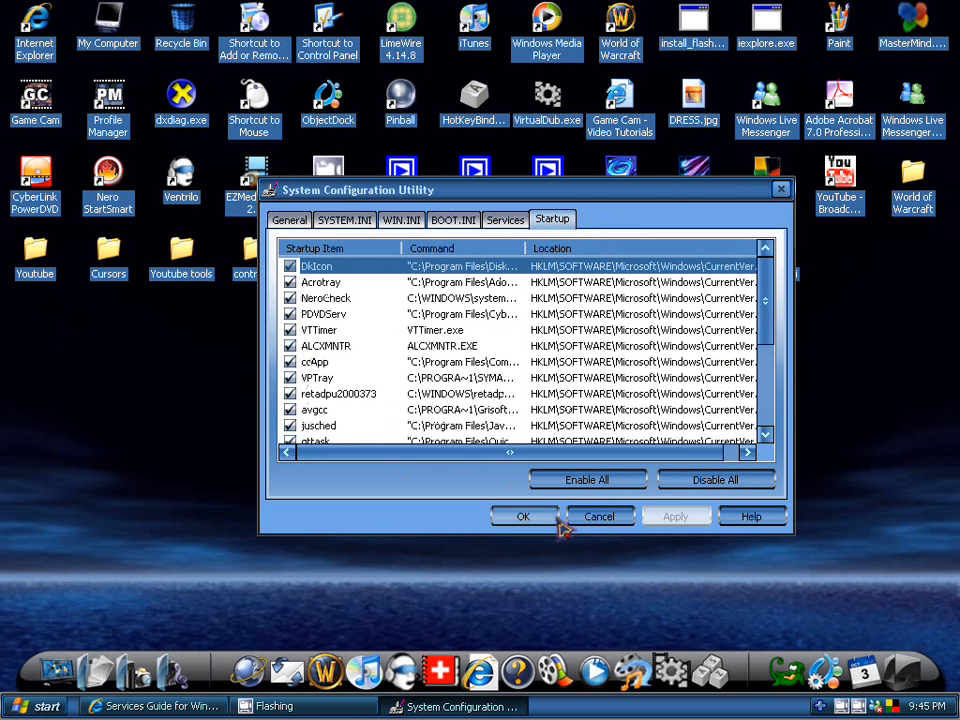
{"action": "left_click", "coordinate": [781, 191]}
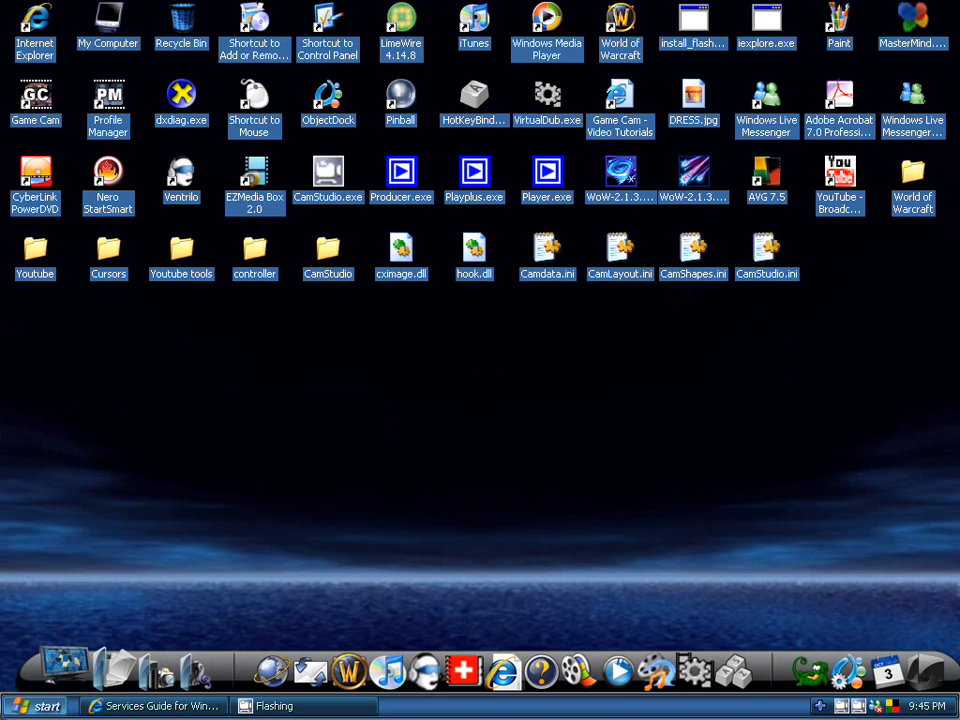
{"action": "left_click_drag", "start_coordinate": [84, 286], "coordinate": [212, 344]}
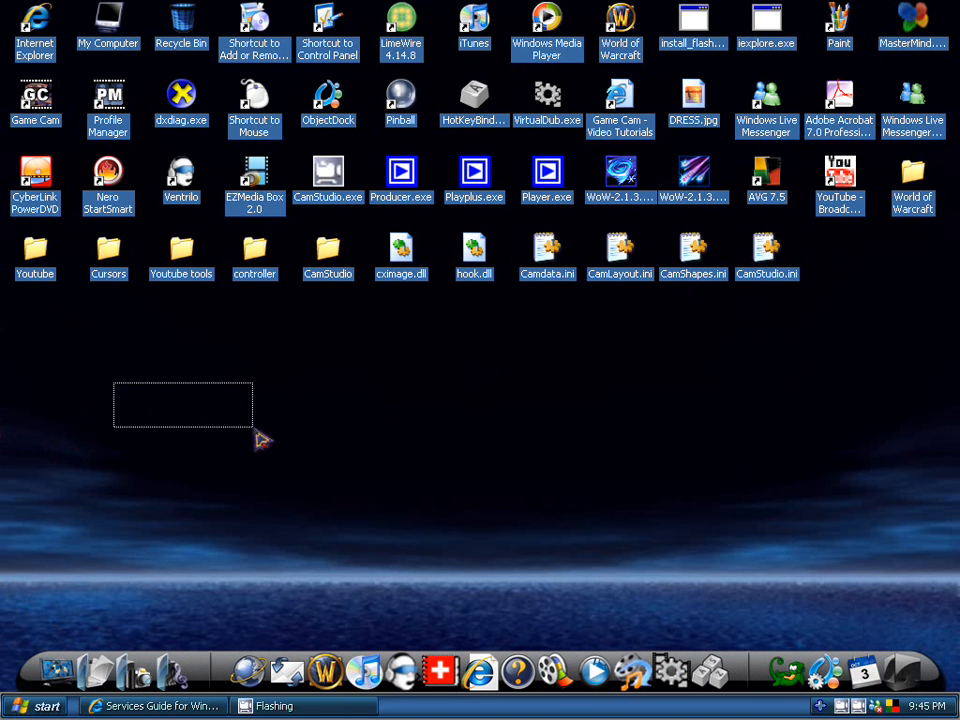
- Launch a Command Prompt by running cmd from the Start menu's Run dialog
{"action": "left_click", "coordinate": [20, 706]}
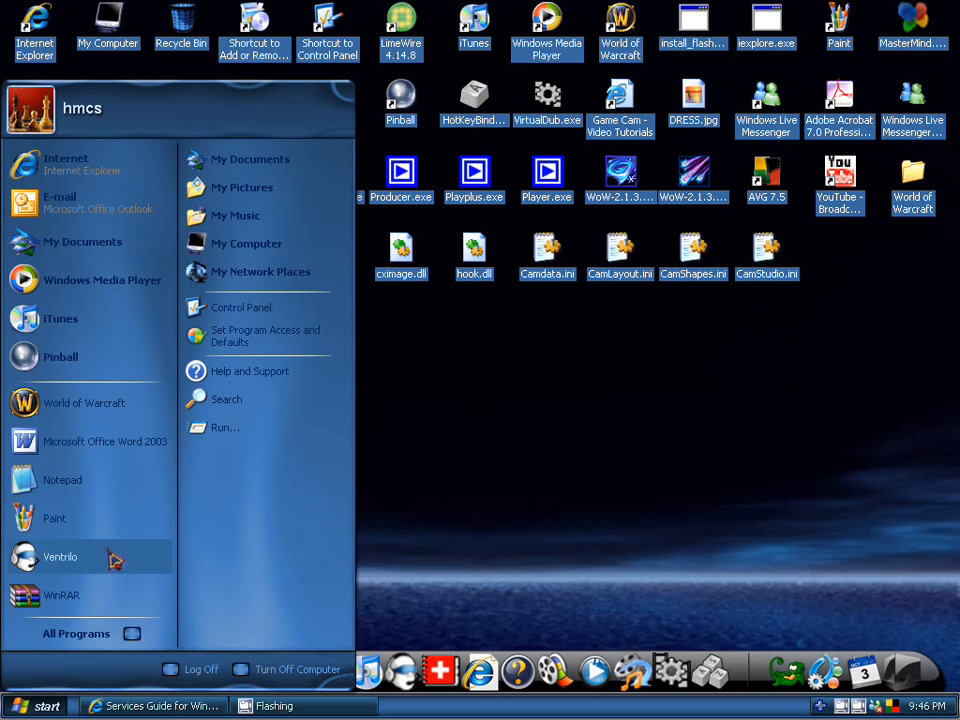
{"action": "left_click", "coordinate": [242, 440]}
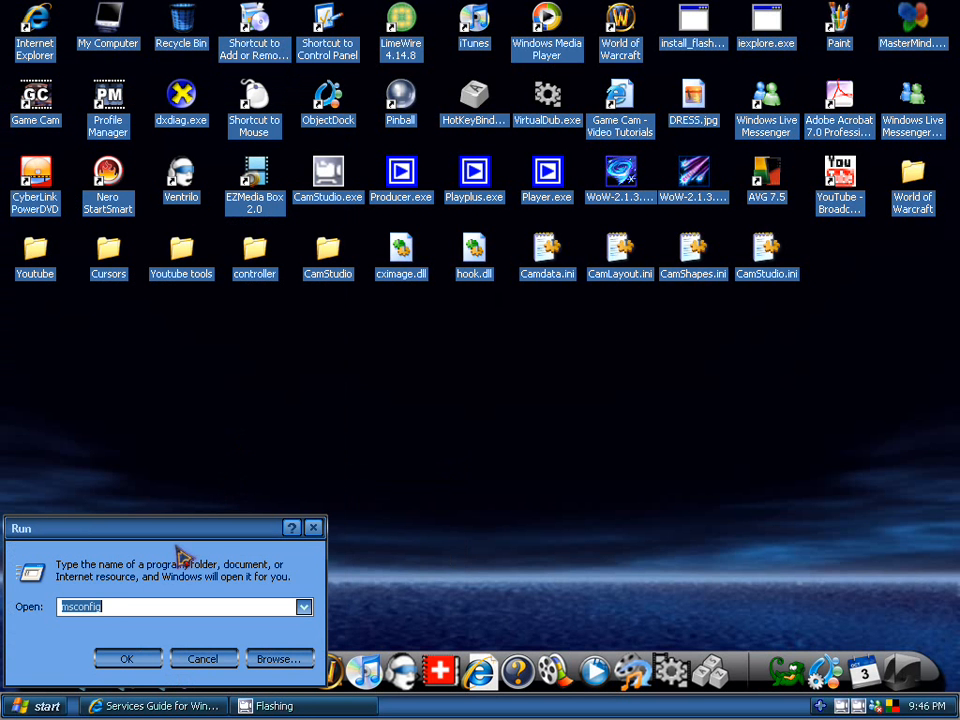
{"action": "type", "text": "cmd"}
{"action": "key", "text": "Return"}
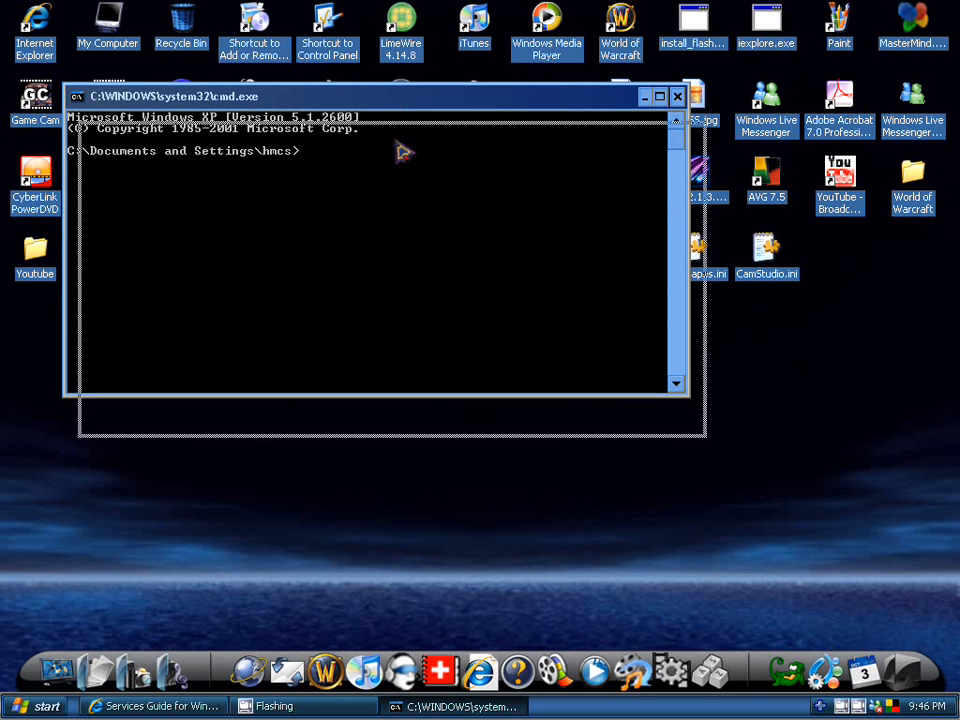
{"action": "left_click_drag", "start_coordinate": [338, 92], "coordinate": [363, 153]}
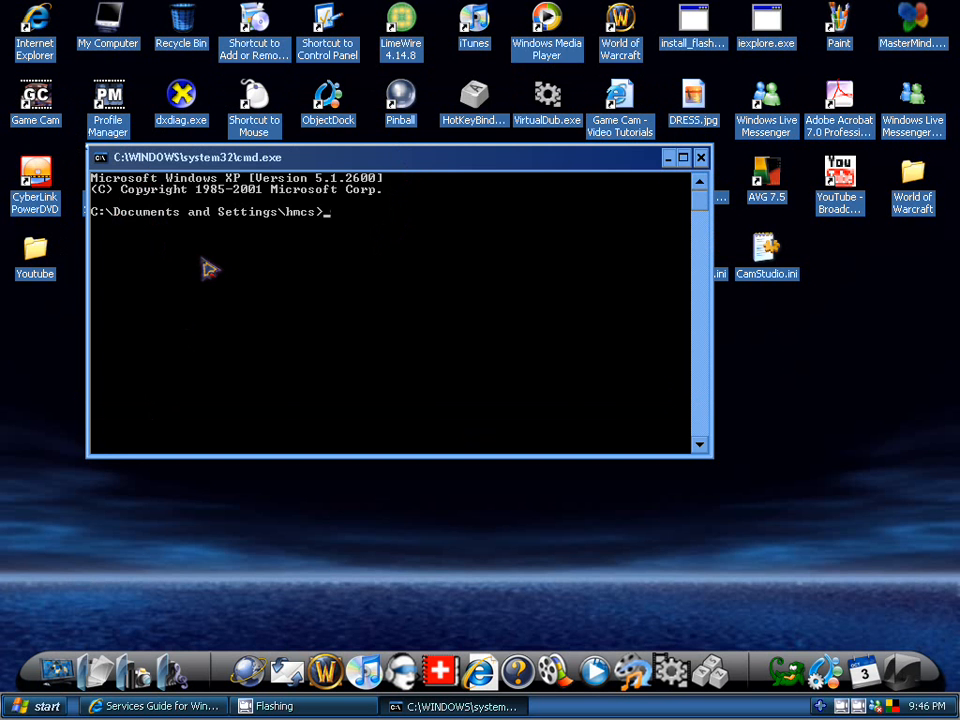
{"action": "type", "text": "net user"}
{"action": "key", "text": "Return"}
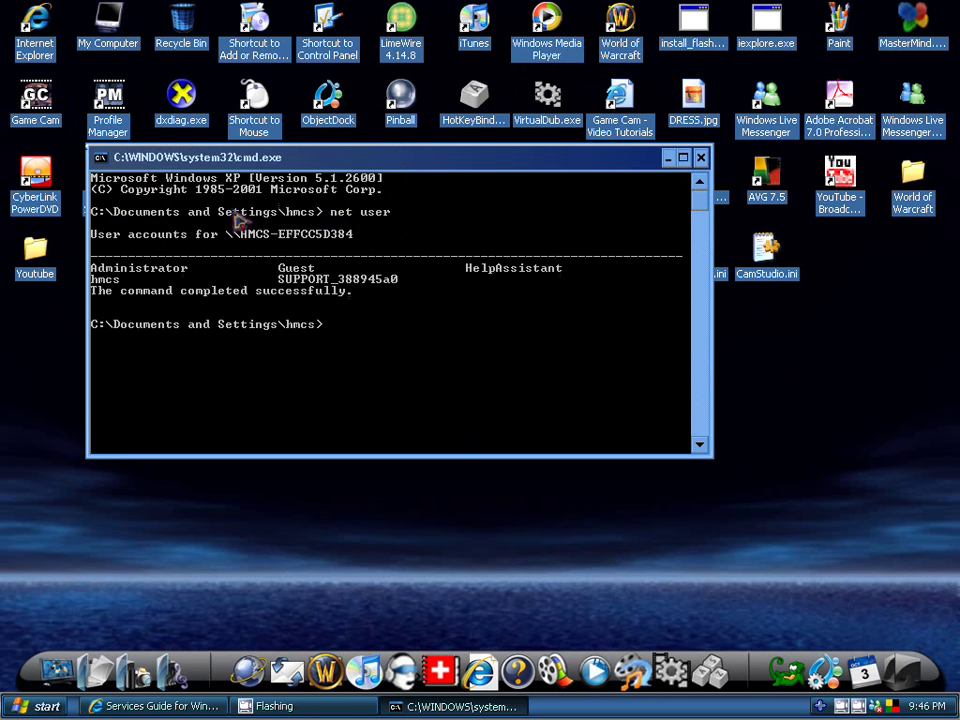
{"action": "type", "text": "cls"}
{"action": "key", "text": "Return"}
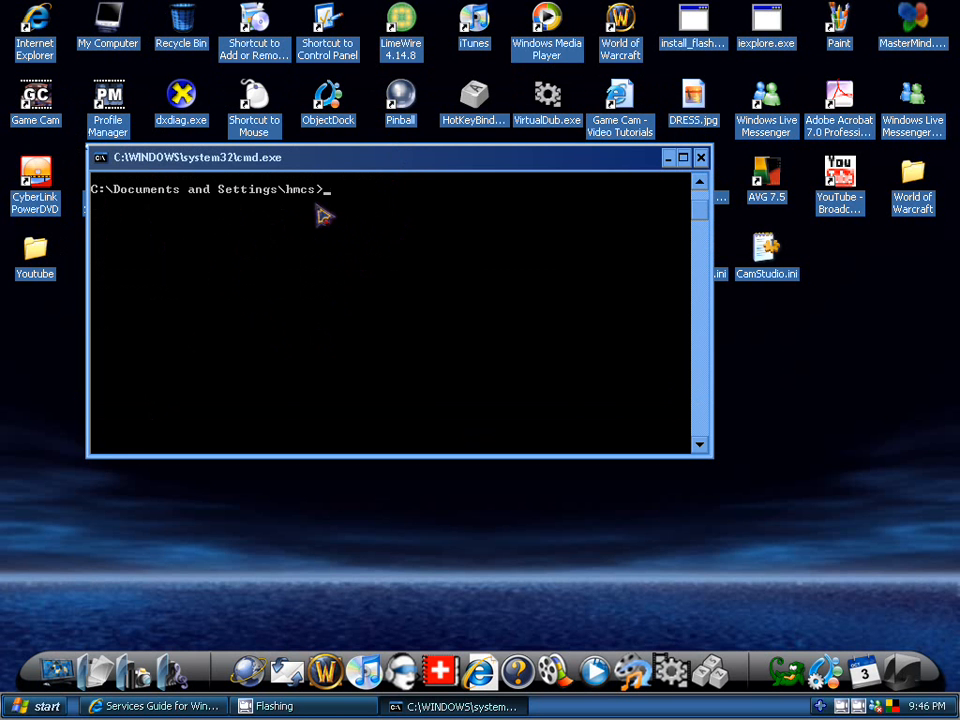
{"action": "type", "text": " net user"}
{"action": "type", "text": "* "}
{"action": "type", "text": " hmc"}
{"action": "type", "text": "s"}
{"action": "type", "text": "*"}
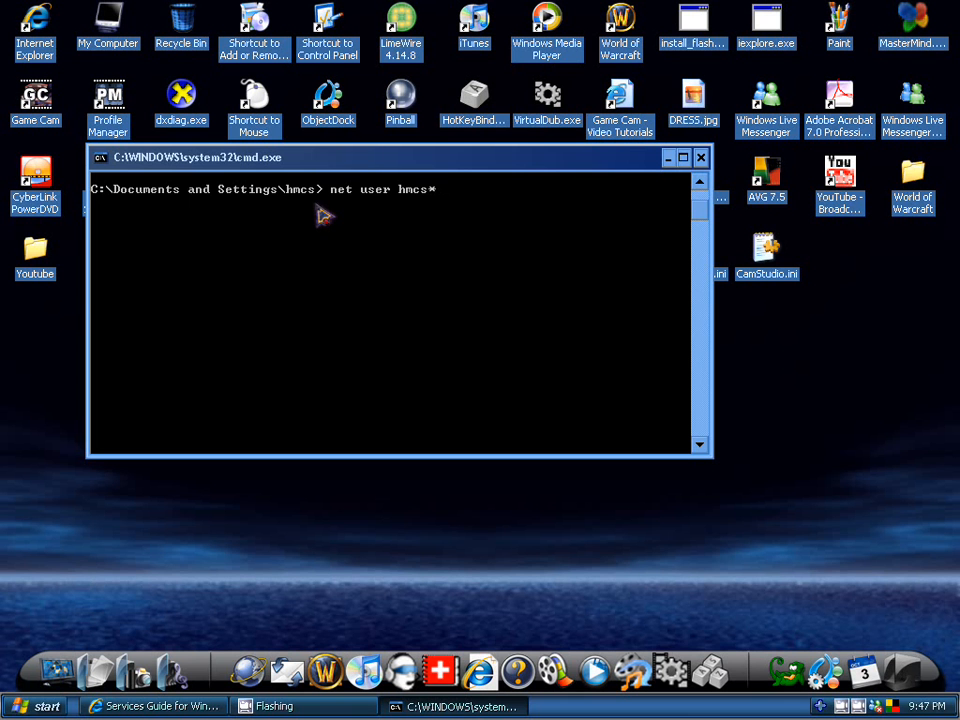
{"action": "key", "text": "Return"}
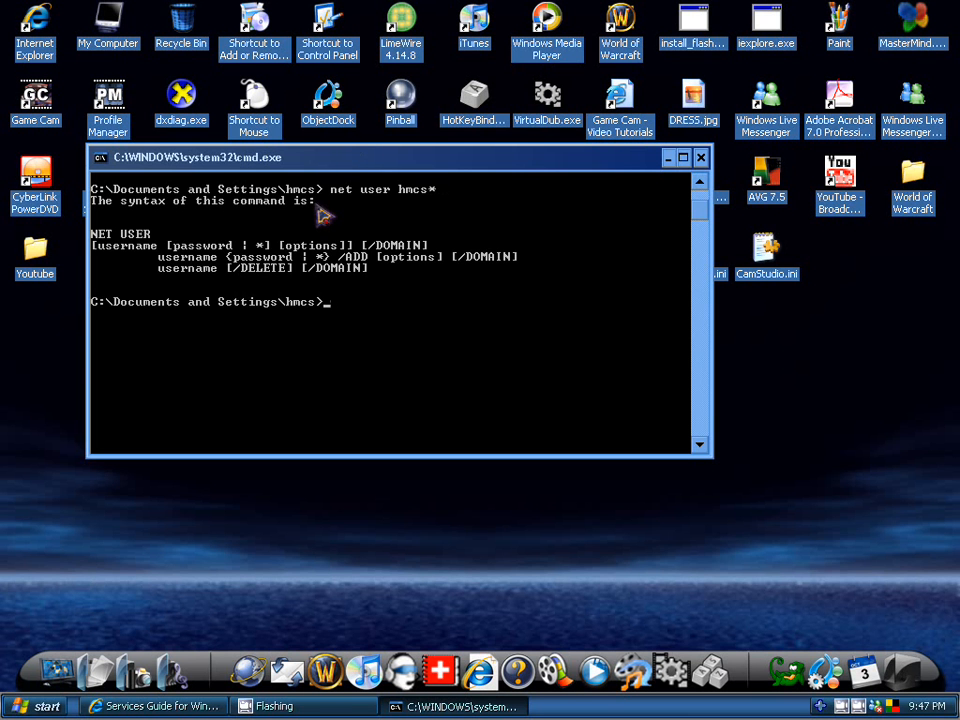
{"action": "type", "text": "cls"}
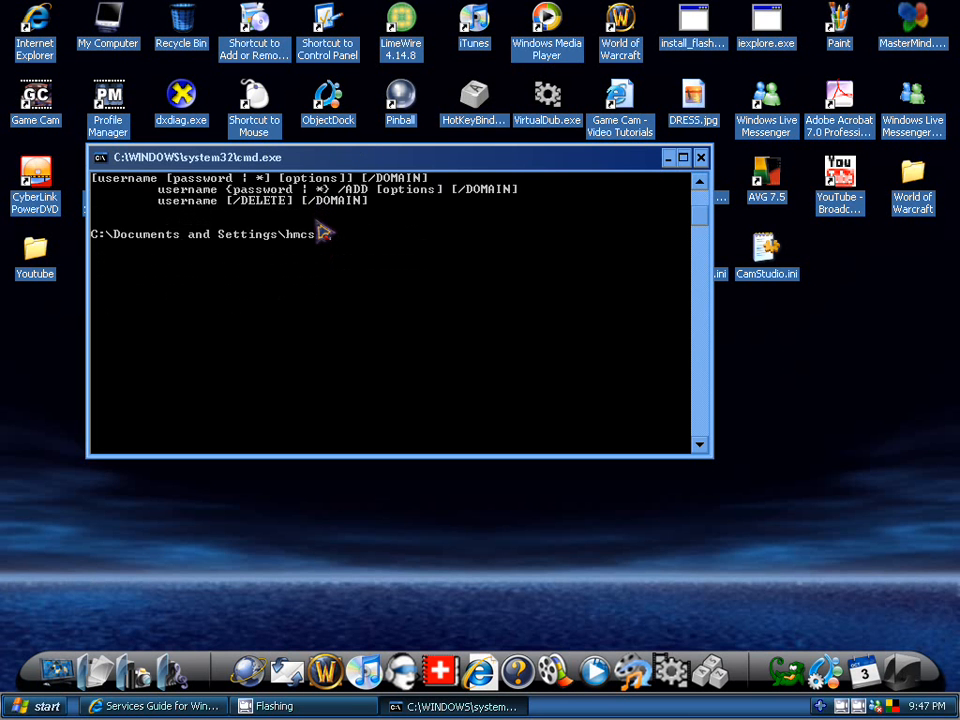
{"action": "key", "text": "Return"}
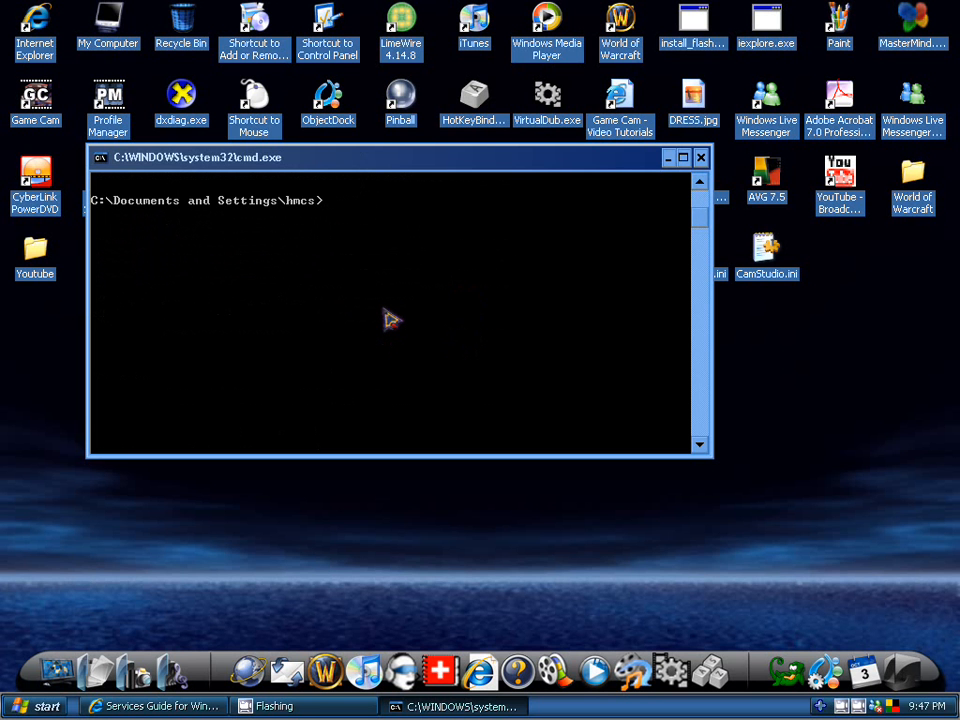
{"action": "type", "text": "net user"}
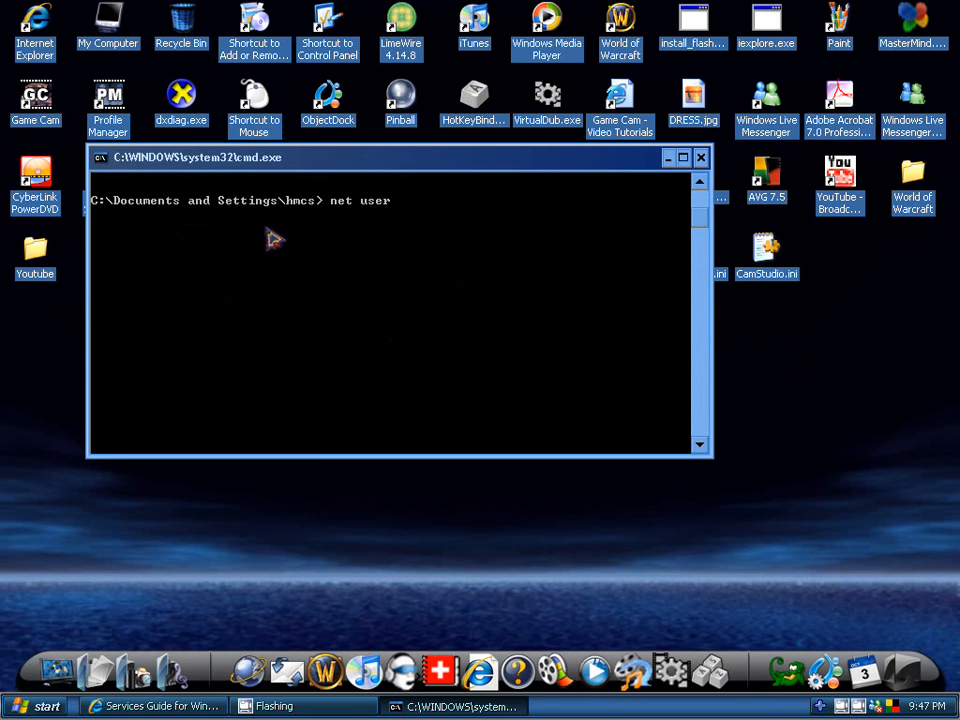
{"action": "type", "text": " hmcs "}
{"action": "type", "text": "*"}
- Run 'net user hmcs *' so the console asks for a new account password
{"action": "key", "text": "Return"}
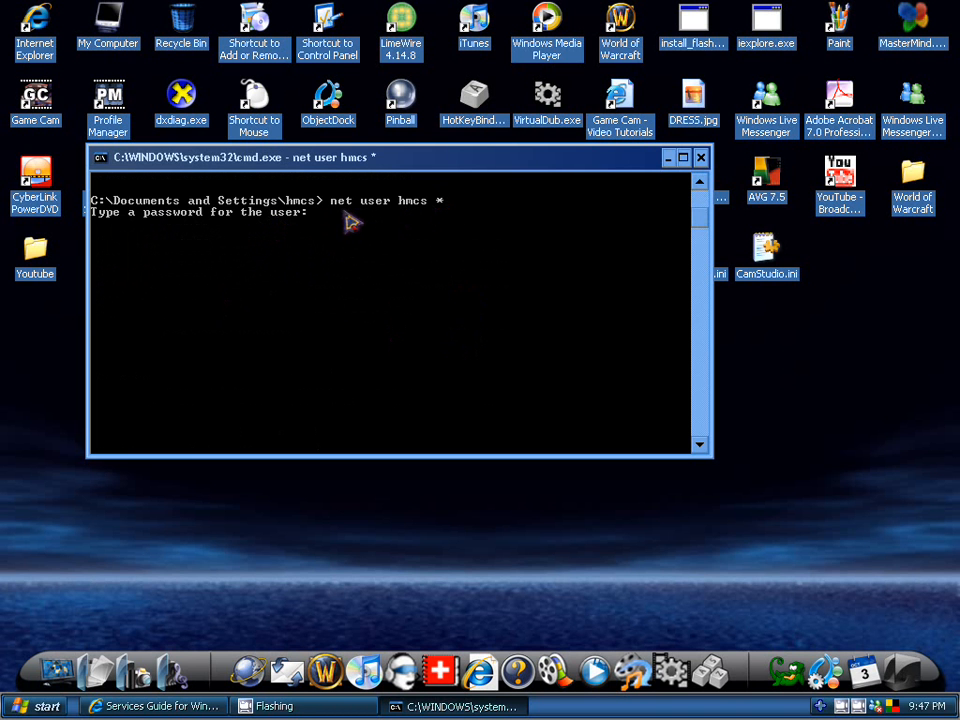
{"action": "scroll", "coordinate": [237, 225], "scroll_direction": "down", "scroll_amount": 1}
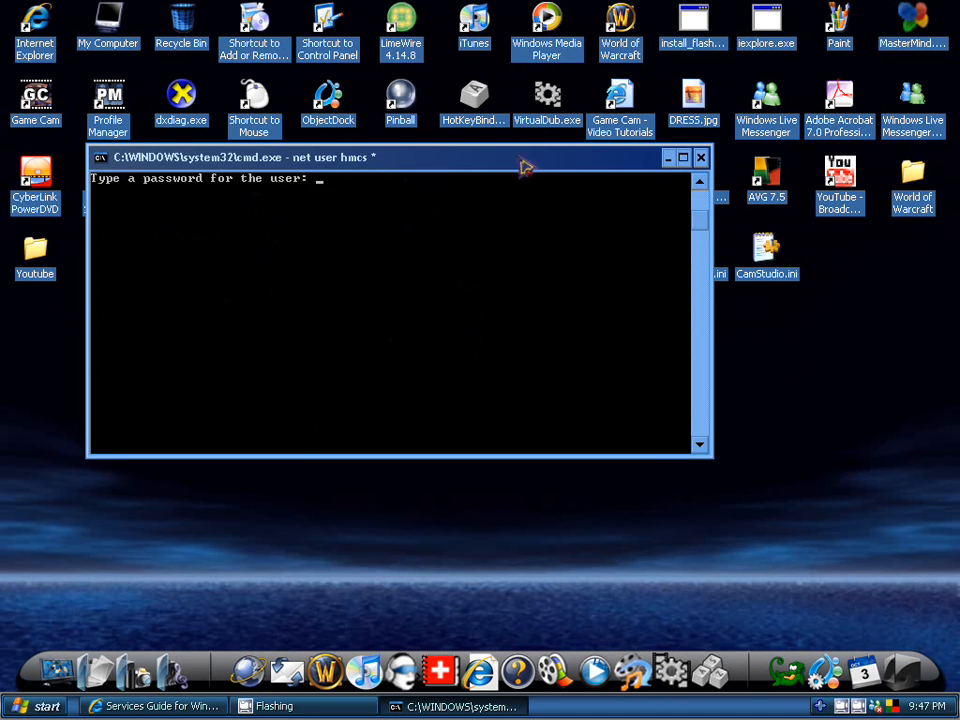
- Close the Command Prompt and restore the CamStudio recorder from the system tray
{"action": "left_click", "coordinate": [700, 157]}
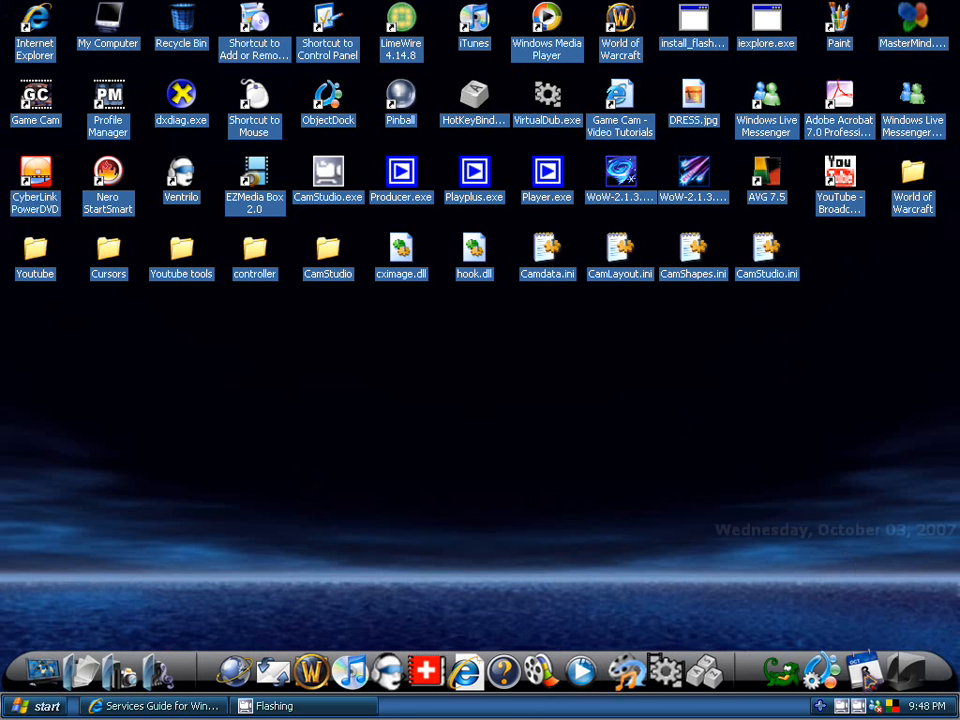
{"action": "left_click", "coordinate": [858, 709]}
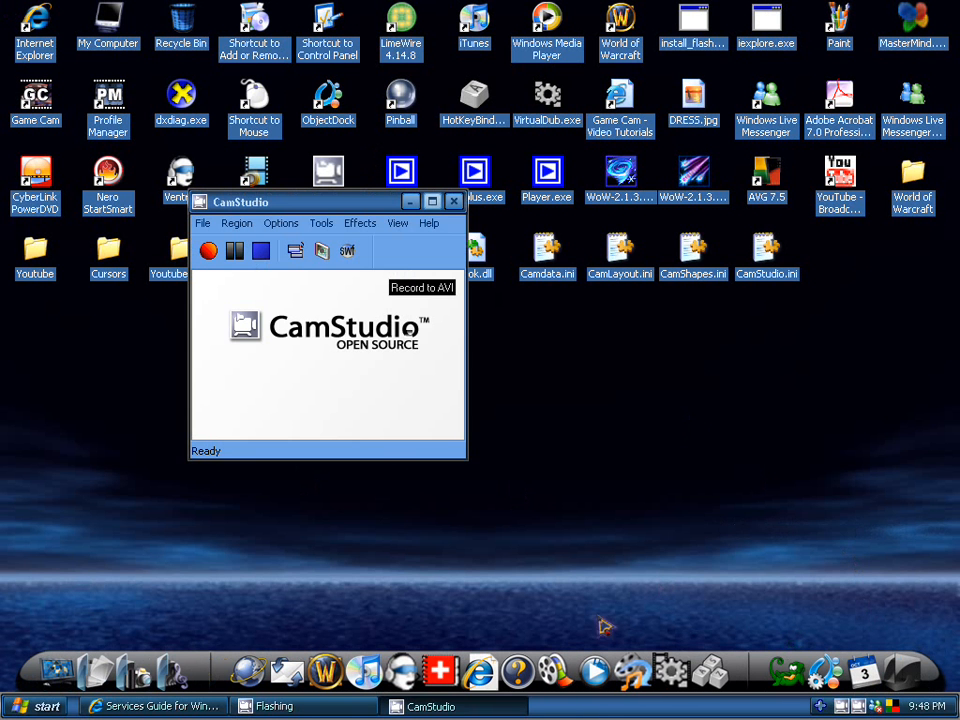